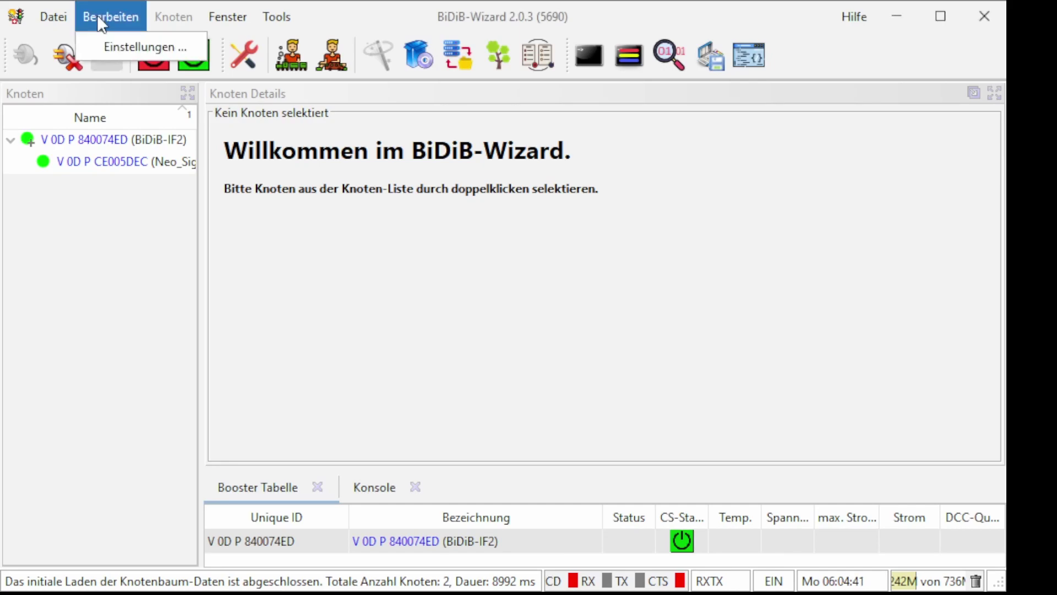
- Review the serial interface selection in the connection settings, then close the settings without changes
{"action": "left_click", "coordinate": [130, 46]}
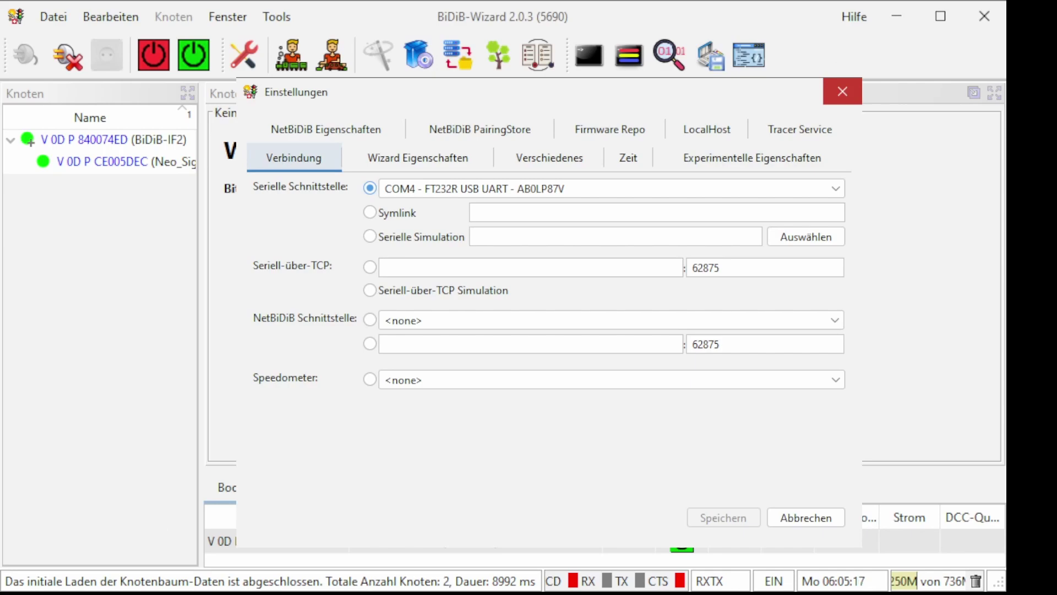
{"action": "key", "text": "Escape"}
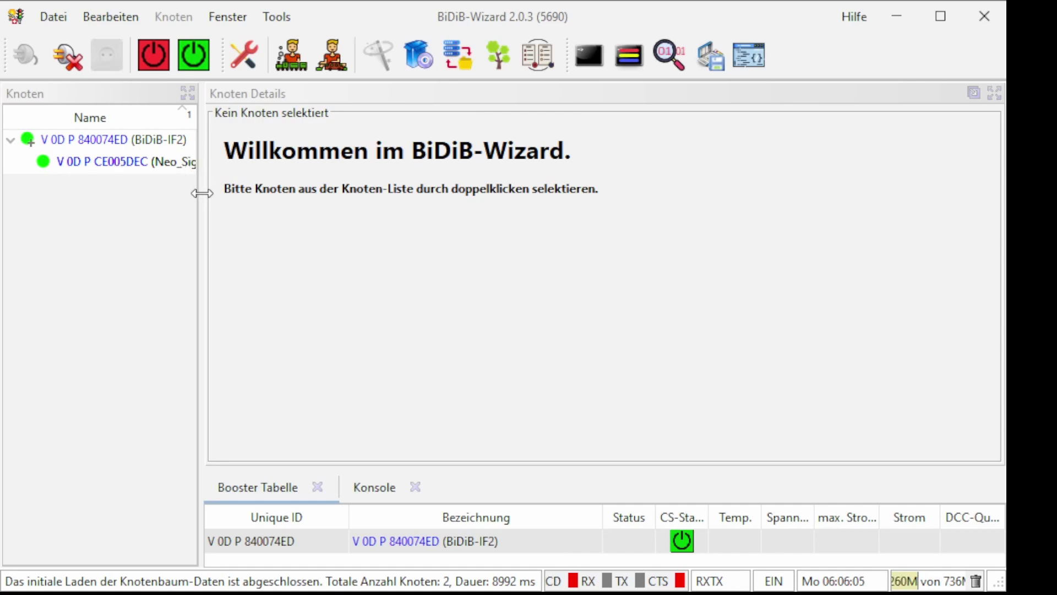
- Widen the node list and open the details of the Neo_Signal node
{"action": "left_click_drag", "start_coordinate": [202, 193], "coordinate": [237, 194]}
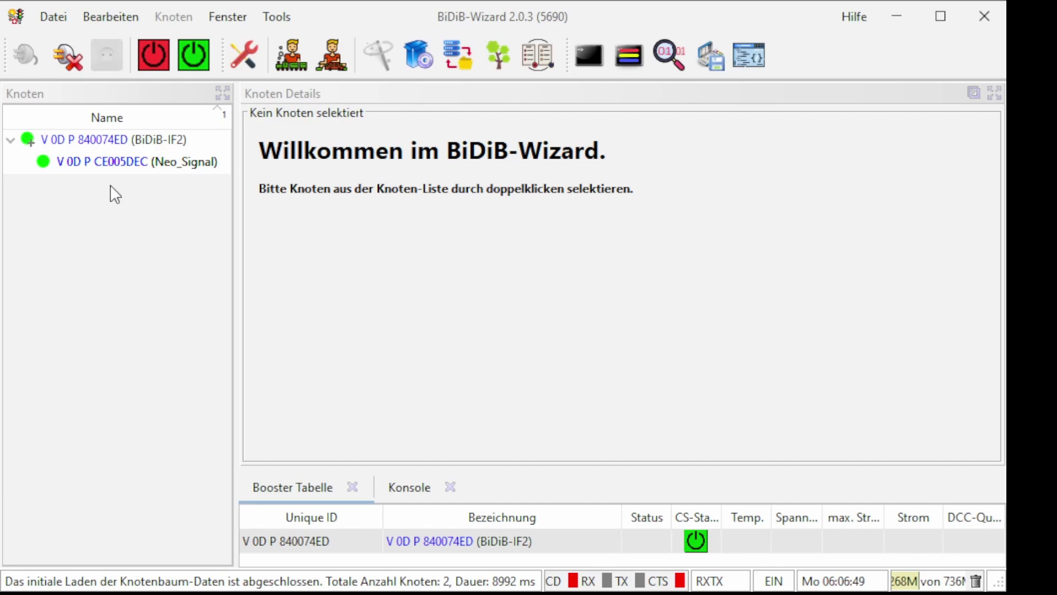
{"action": "double_click", "coordinate": [49, 162]}
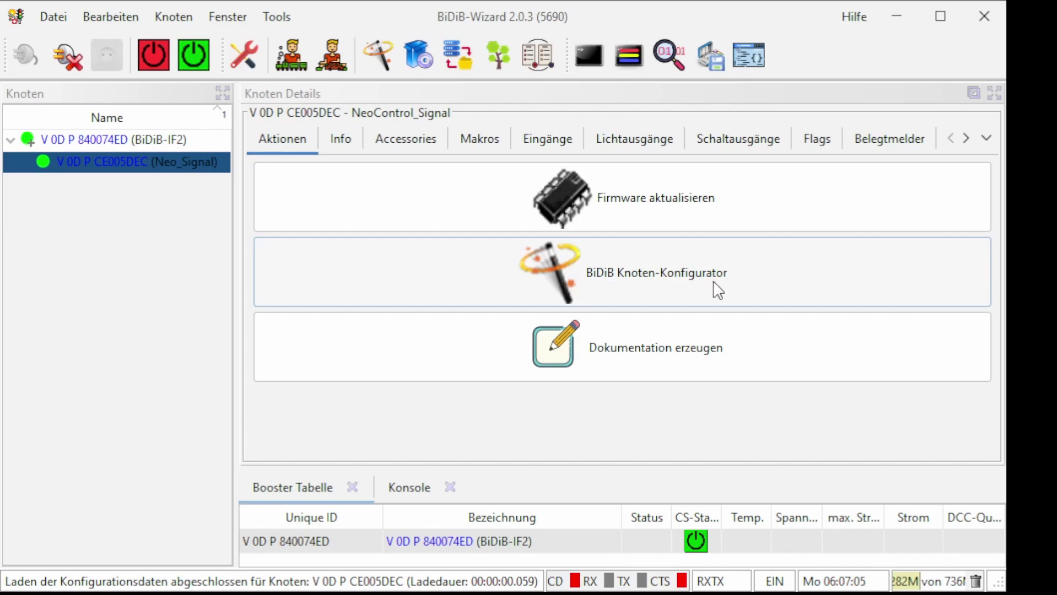
- Review the Lichteffekte applications offered by the BiDiB Knoten-Konfigurator for this node, then cancel the configurator
{"action": "left_click", "coordinate": [574, 284]}
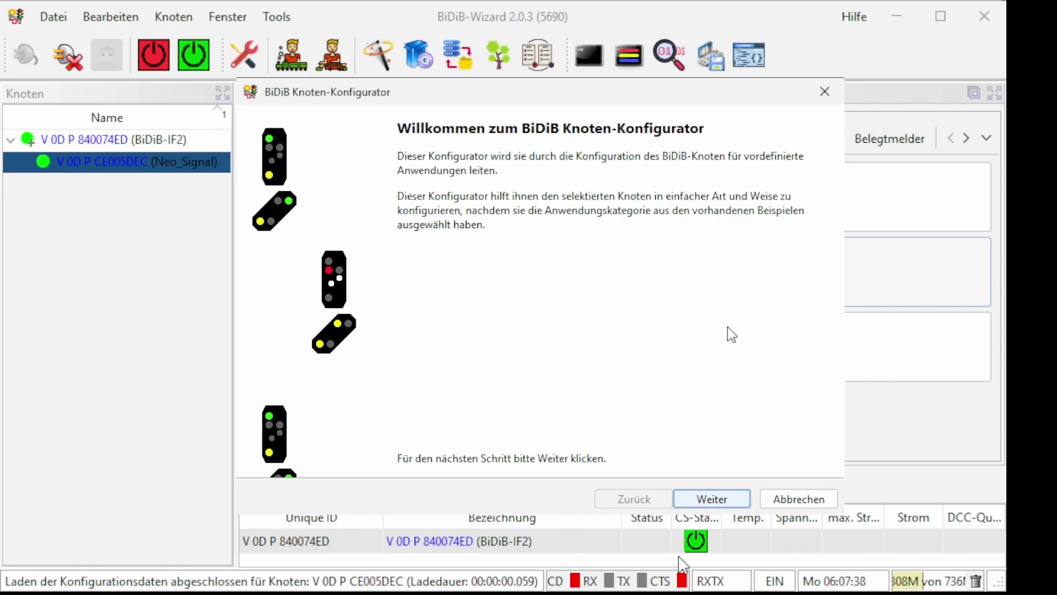
{"action": "left_click", "coordinate": [720, 503]}
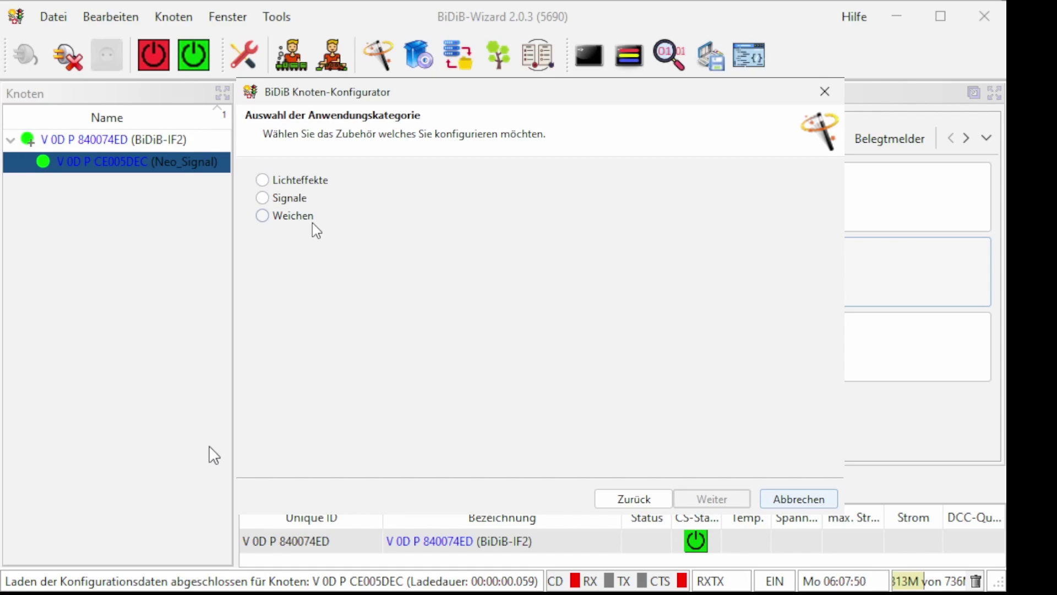
{"action": "left_click", "coordinate": [263, 180]}
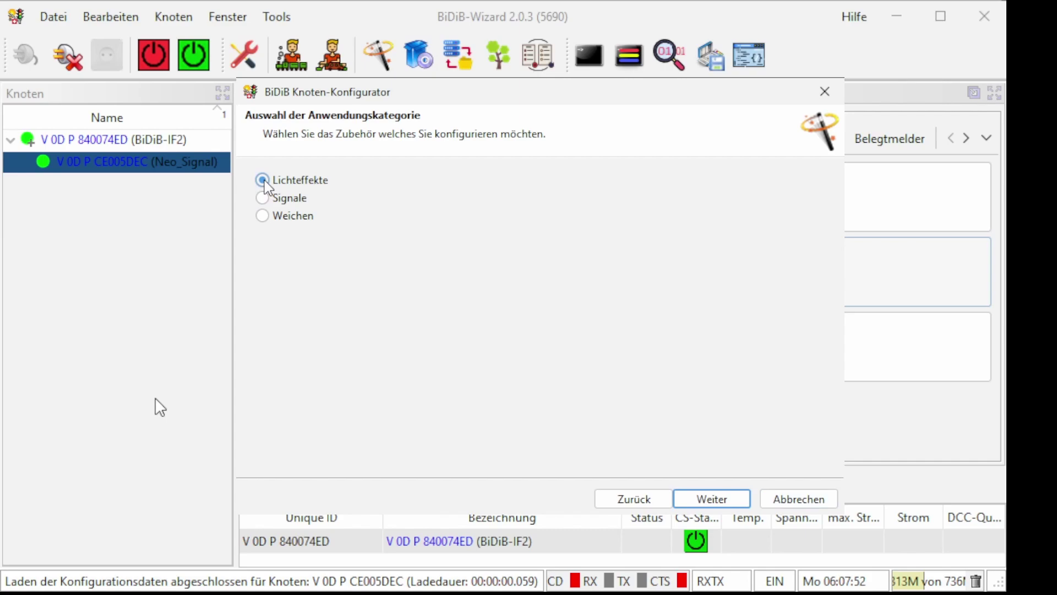
{"action": "left_click", "coordinate": [714, 498]}
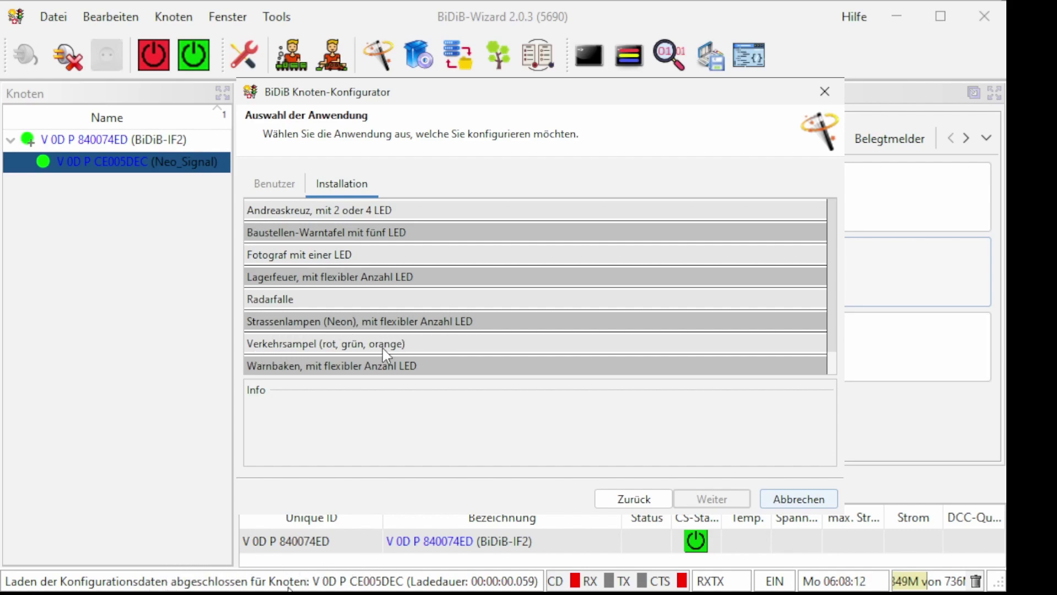
{"action": "scroll", "coordinate": [553, 292], "scroll_direction": "down", "scroll_amount": 1}
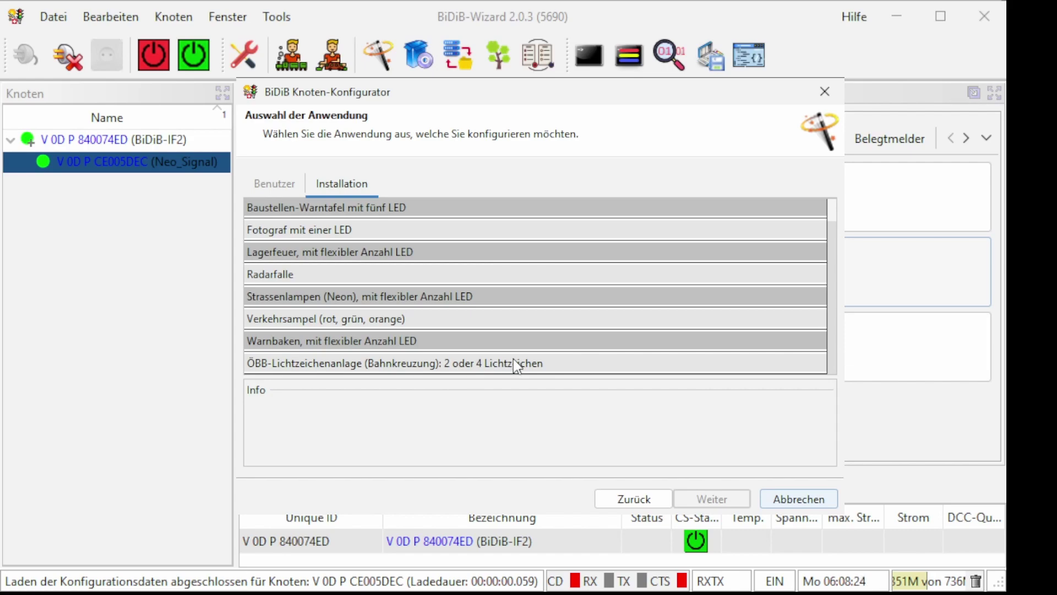
{"action": "left_click", "coordinate": [800, 499]}
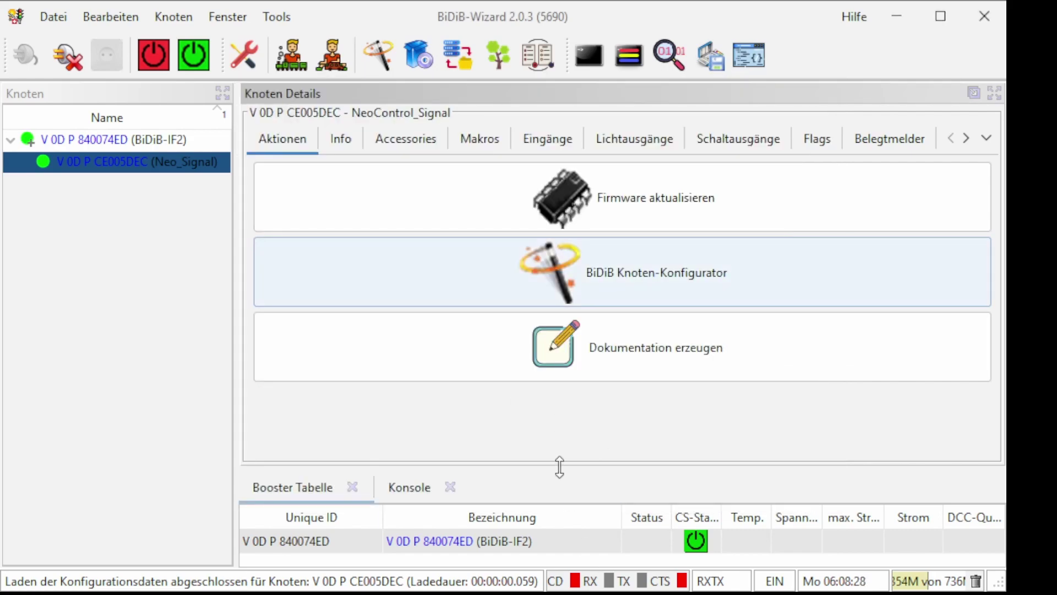
- Examine the node's general info, accessories, macros, inputs, light outputs, switching outputs, flags and occupancy detectors
{"action": "left_click", "coordinate": [340, 140]}
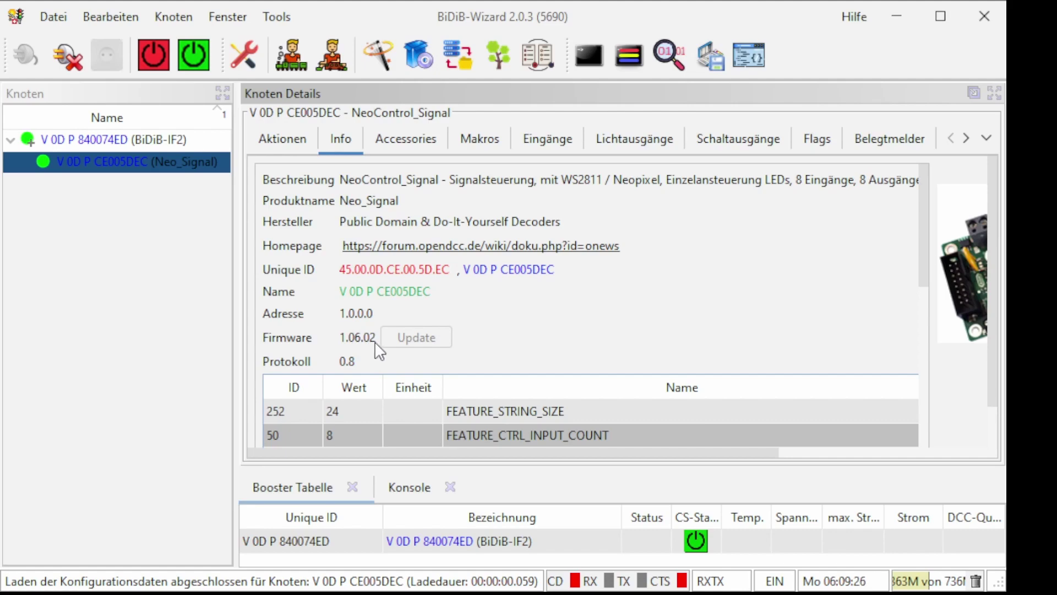
{"action": "left_click", "coordinate": [400, 138]}
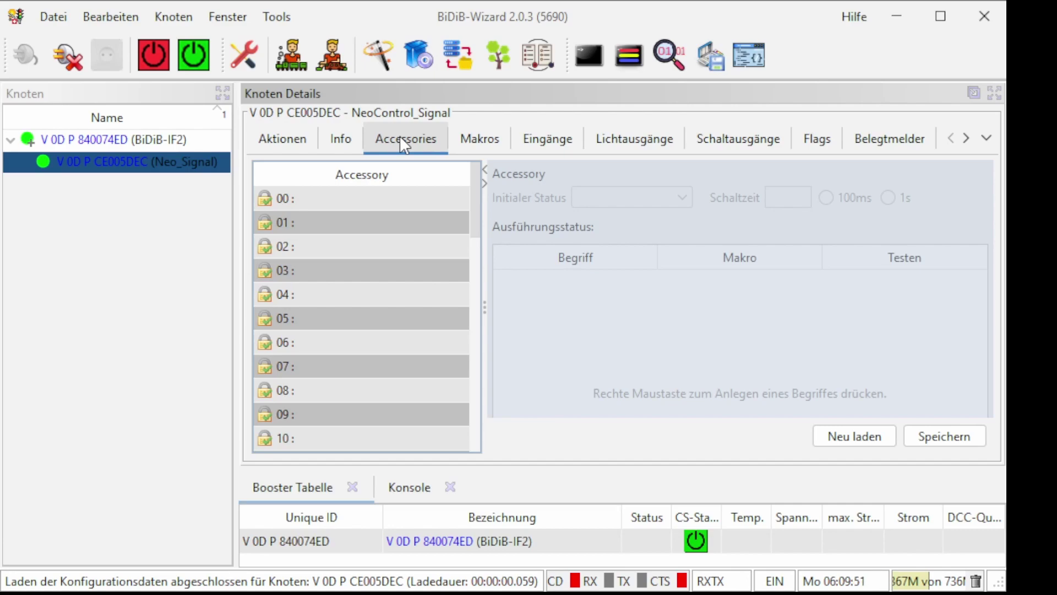
{"action": "left_click", "coordinate": [483, 131]}
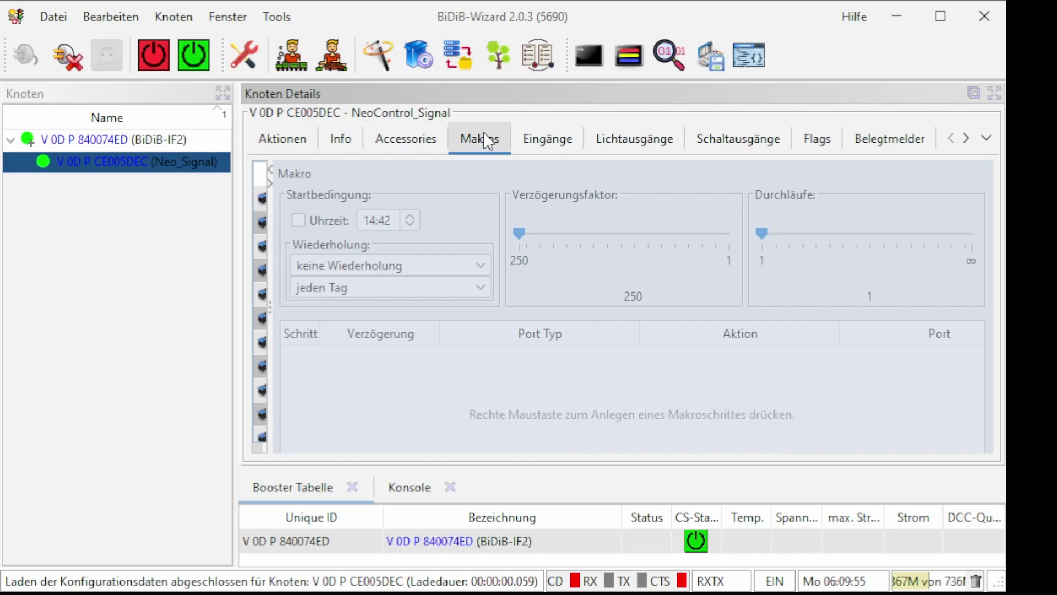
{"action": "left_click", "coordinate": [558, 136]}
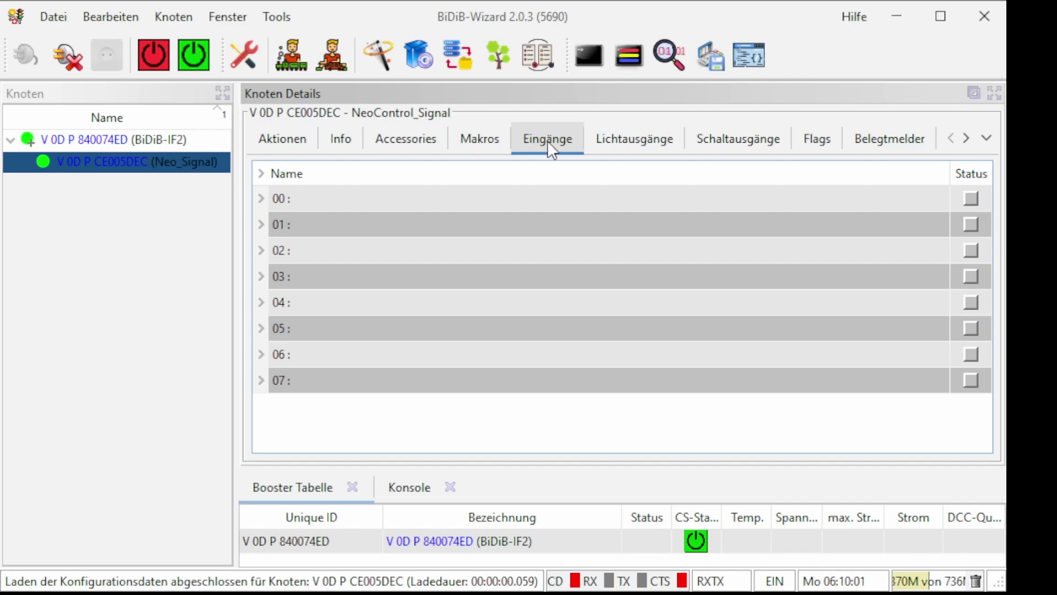
{"action": "left_click", "coordinate": [635, 138]}
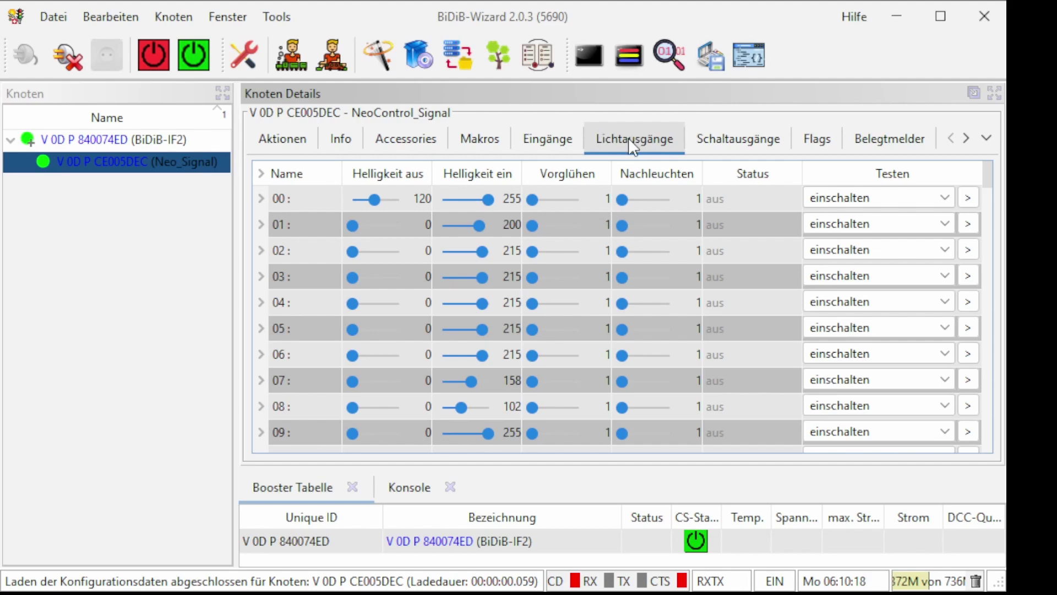
{"action": "left_click", "coordinate": [747, 139]}
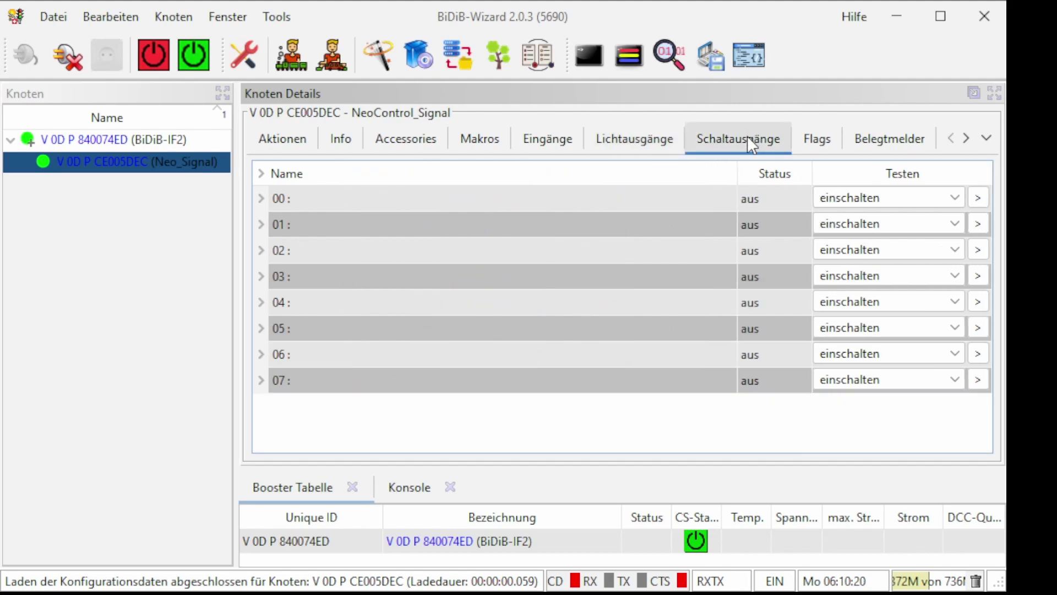
{"action": "left_click", "coordinate": [819, 144]}
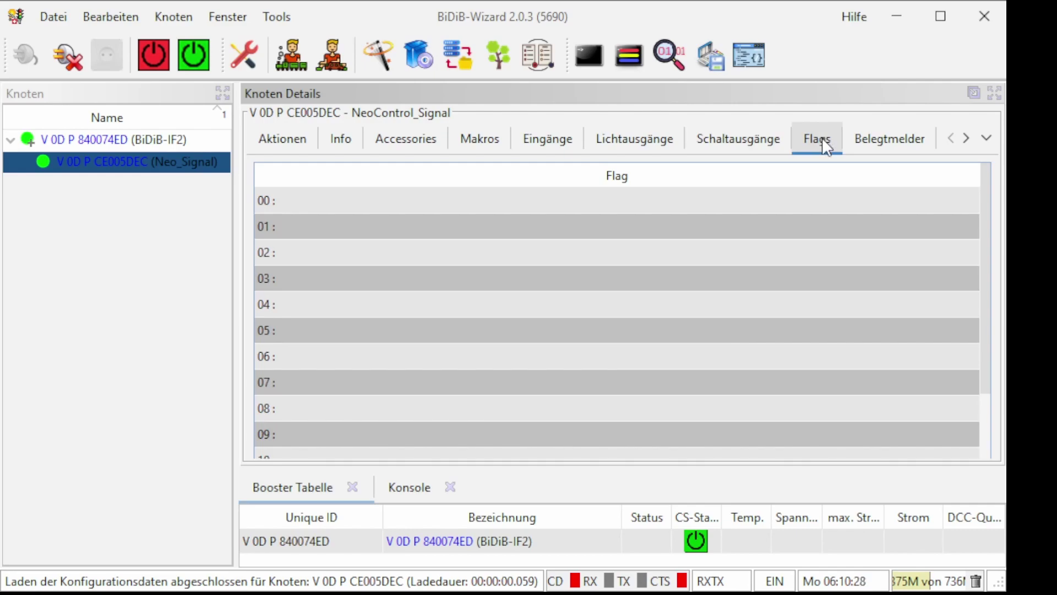
{"action": "left_click", "coordinate": [891, 138]}
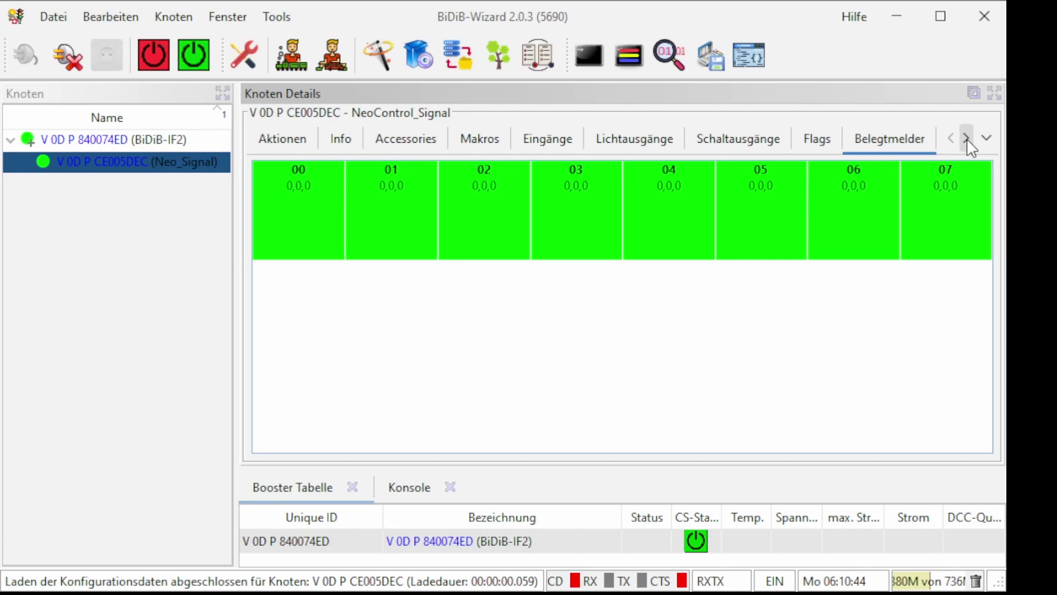
- Examine the node's CV definitions, enlarge the details area and open the value of WS28xx-Start-Nr. an Channel B for editing
{"action": "left_click", "coordinate": [967, 139]}
{"action": "left_click", "coordinate": [967, 139]}
{"action": "left_click", "coordinate": [877, 140]}
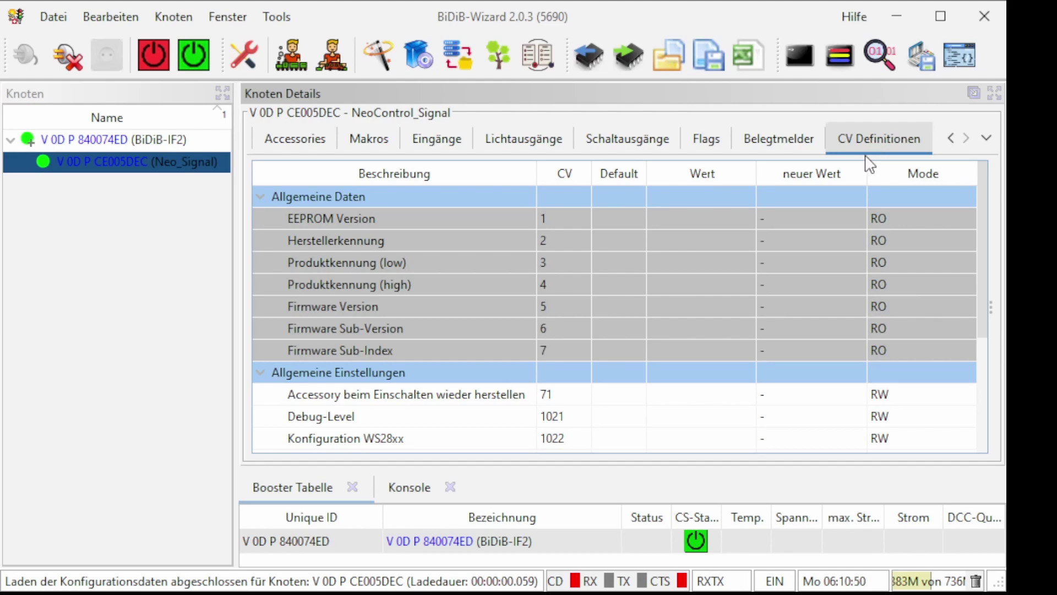
{"action": "scroll", "coordinate": [566, 300], "scroll_direction": "down", "scroll_amount": 2}
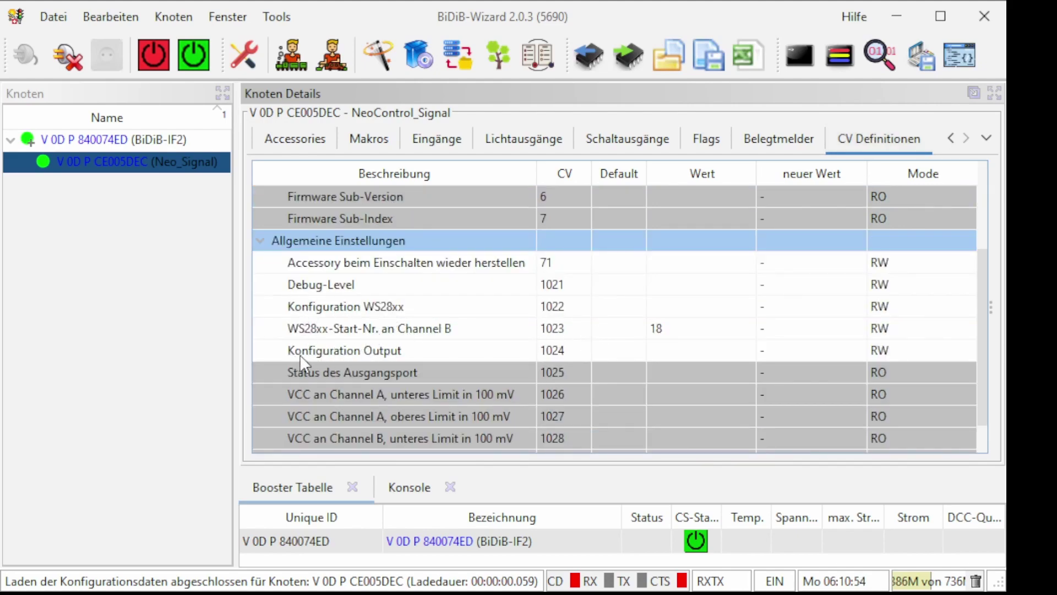
{"action": "mouse_move", "coordinate": [299, 336]}
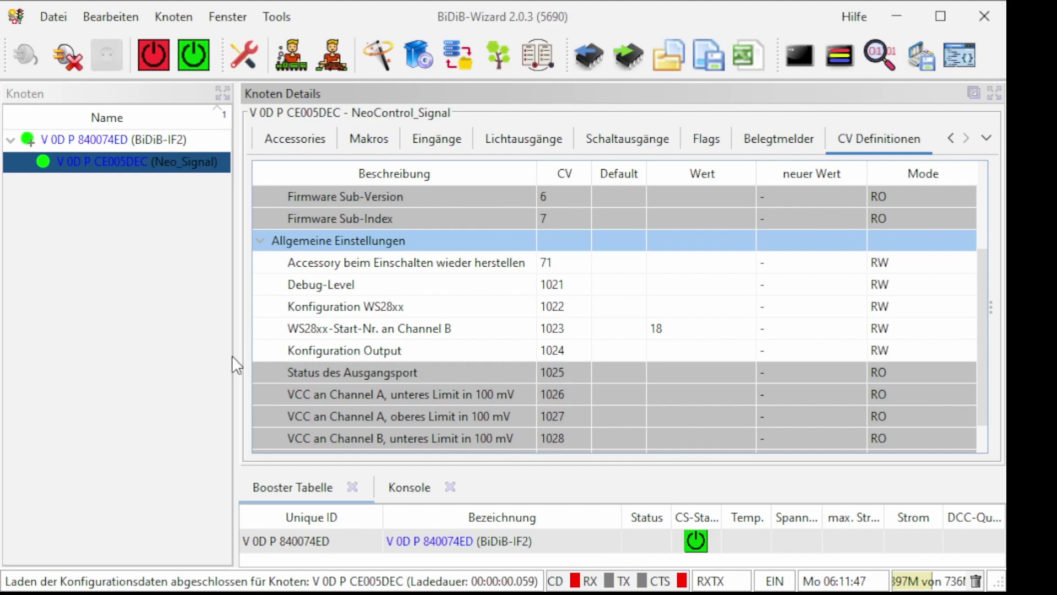
{"action": "left_click_drag", "start_coordinate": [236, 357], "coordinate": [58, 365]}
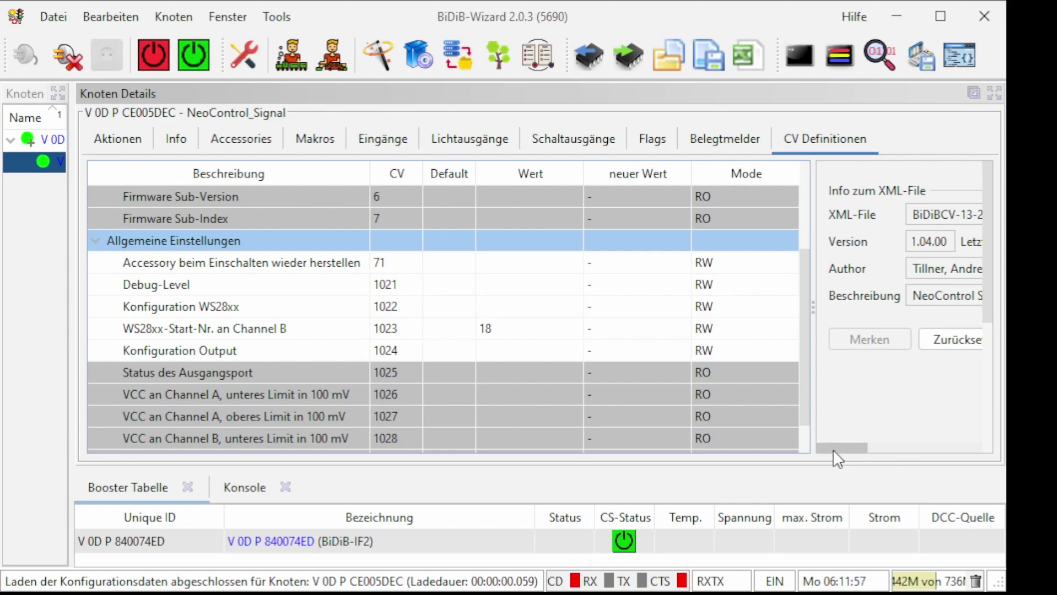
{"action": "left_click", "coordinate": [336, 336]}
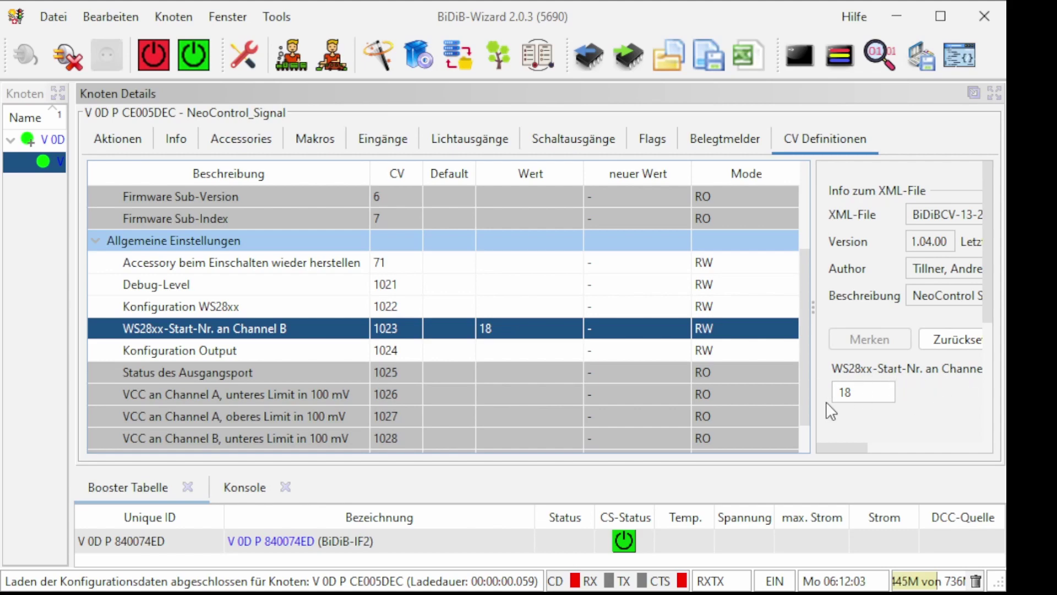
{"action": "double_click", "coordinate": [857, 391]}
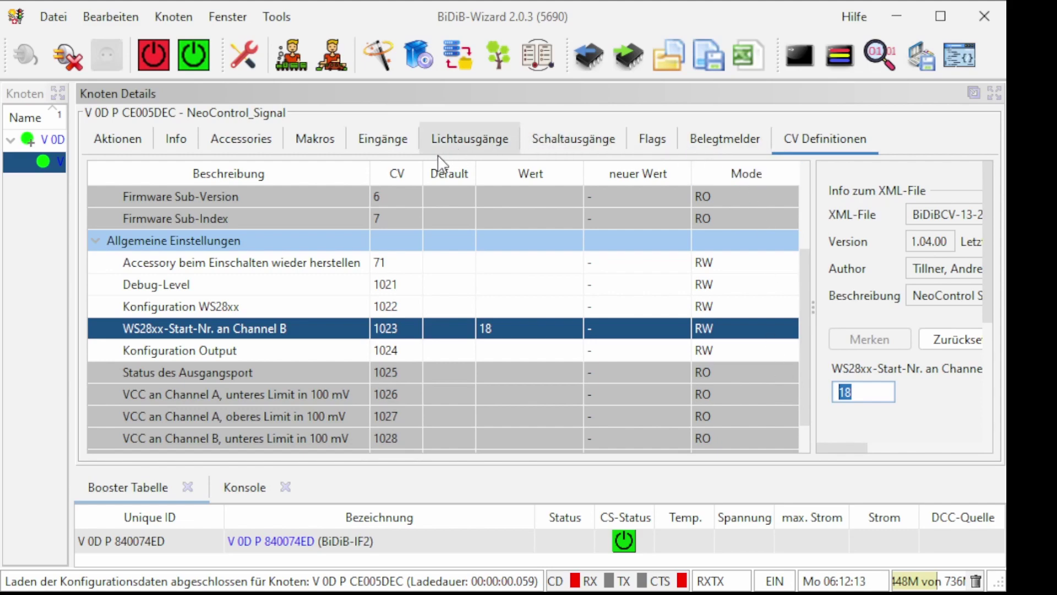
- Name light output 00 "Test", set its Helligkeit aus, Vorglühen and Nachleuchten to 0, and apply the changes
{"action": "left_click", "coordinate": [467, 142]}
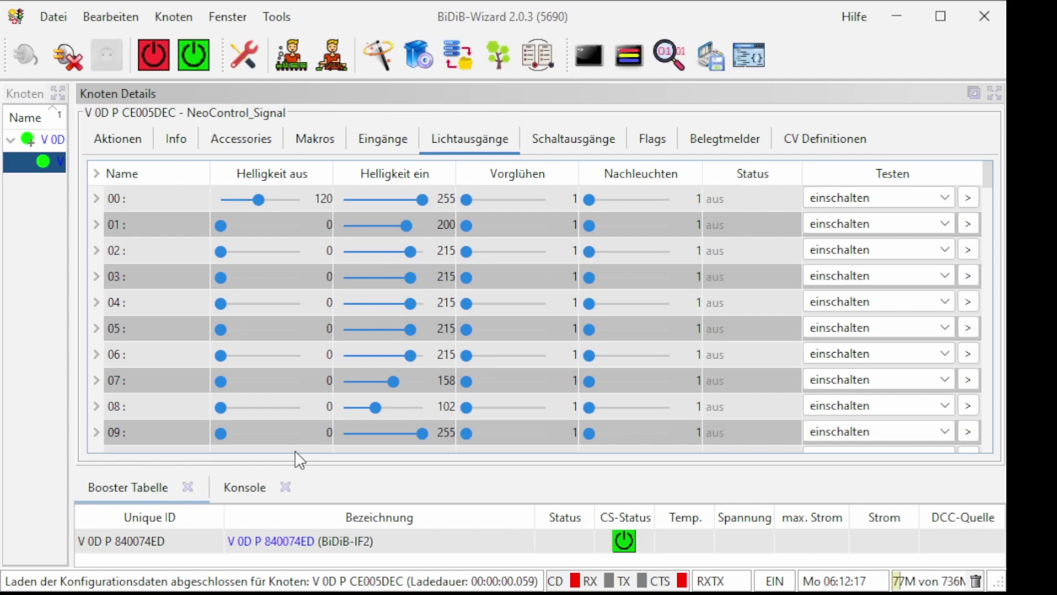
{"action": "left_click", "coordinate": [157, 196]}
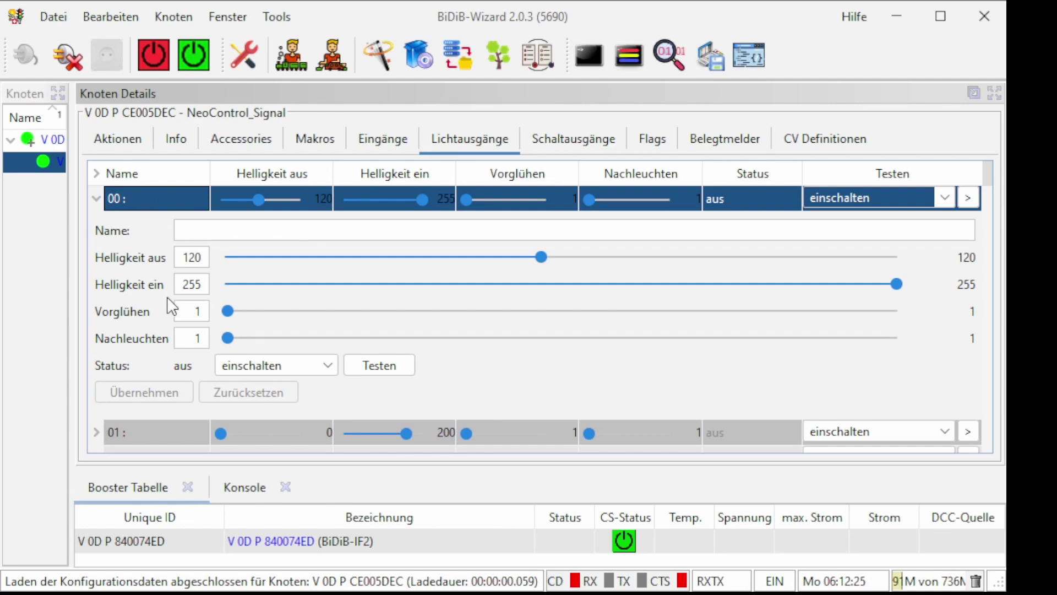
{"action": "left_click", "coordinate": [195, 233]}
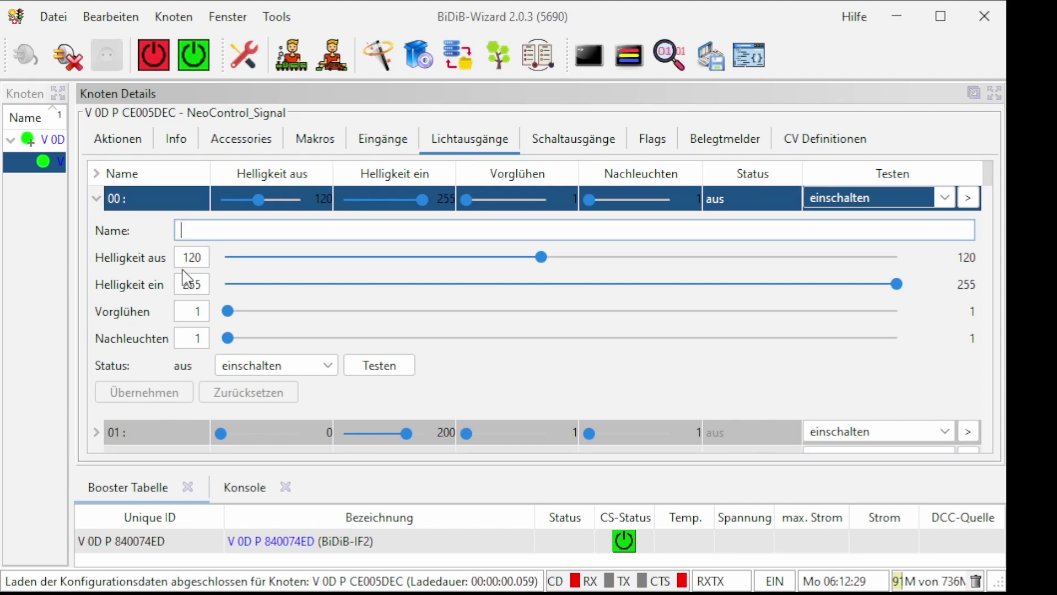
{"action": "type", "text": "Test"}
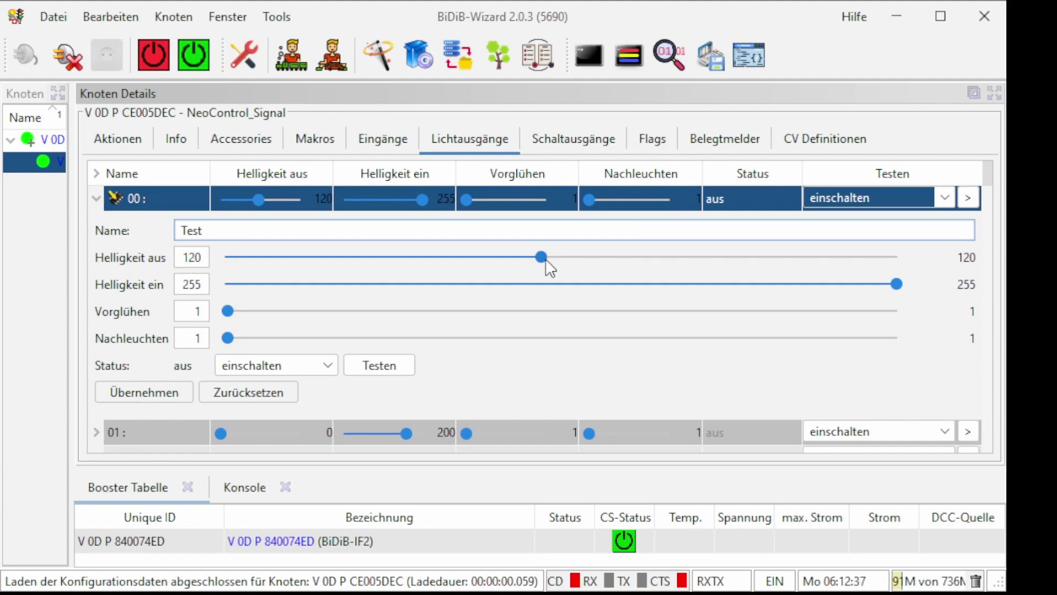
{"action": "left_click_drag", "start_coordinate": [542, 257], "coordinate": [221, 258]}
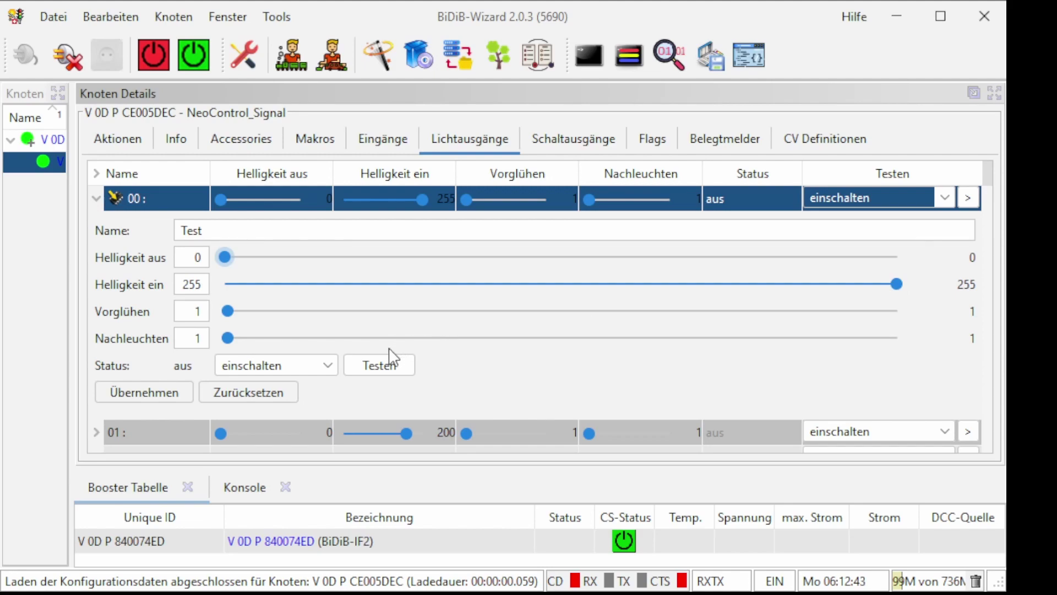
{"action": "left_click_drag", "start_coordinate": [229, 313], "coordinate": [223, 338]}
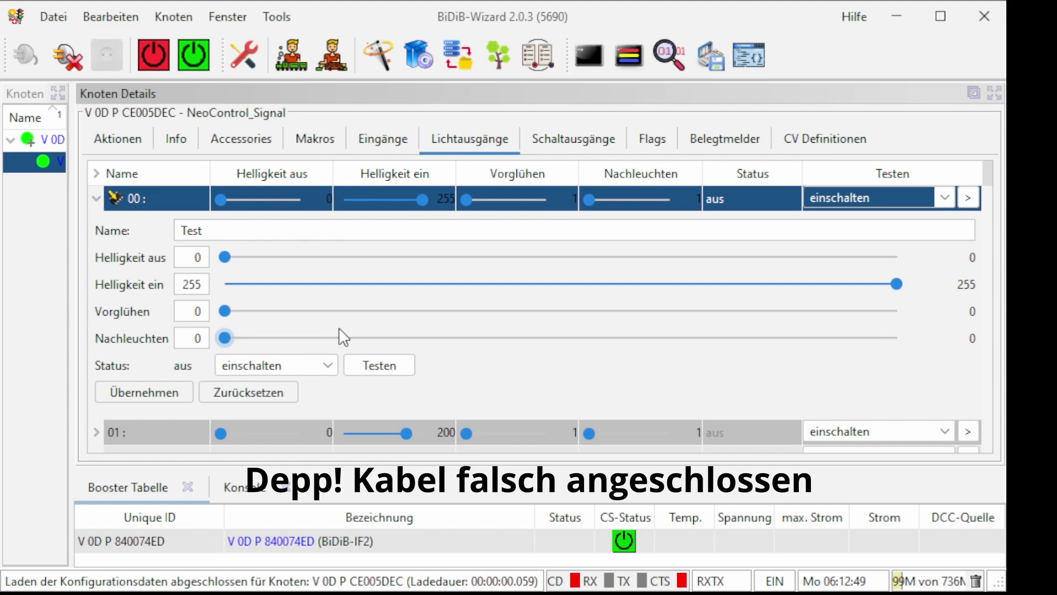
{"action": "left_click", "coordinate": [136, 393]}
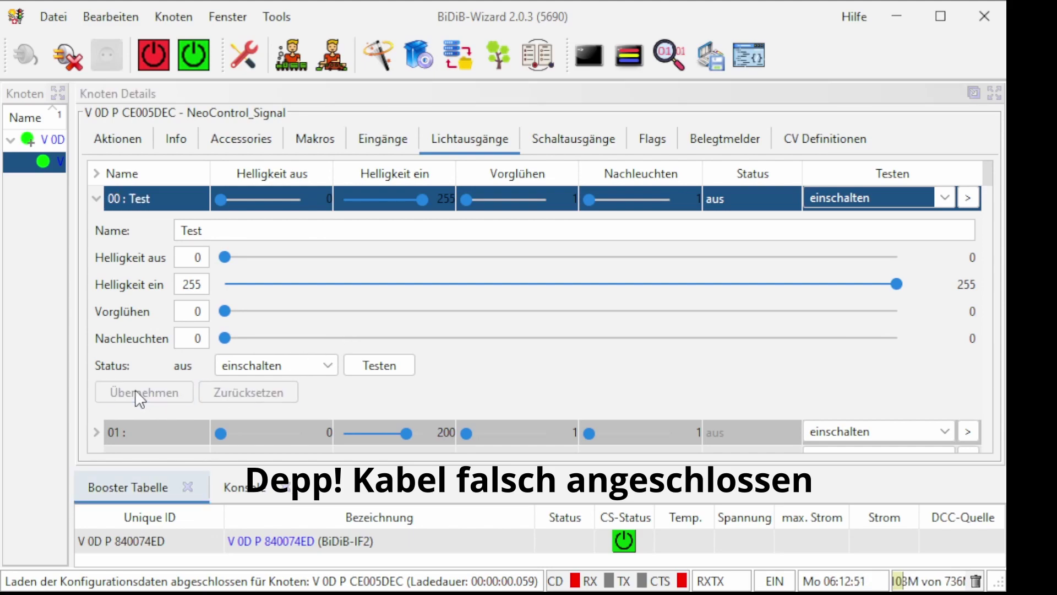
- Test light output 00 by switching it on, dimming it down, dimming it up and dimming it down again
{"action": "left_click", "coordinate": [390, 367]}
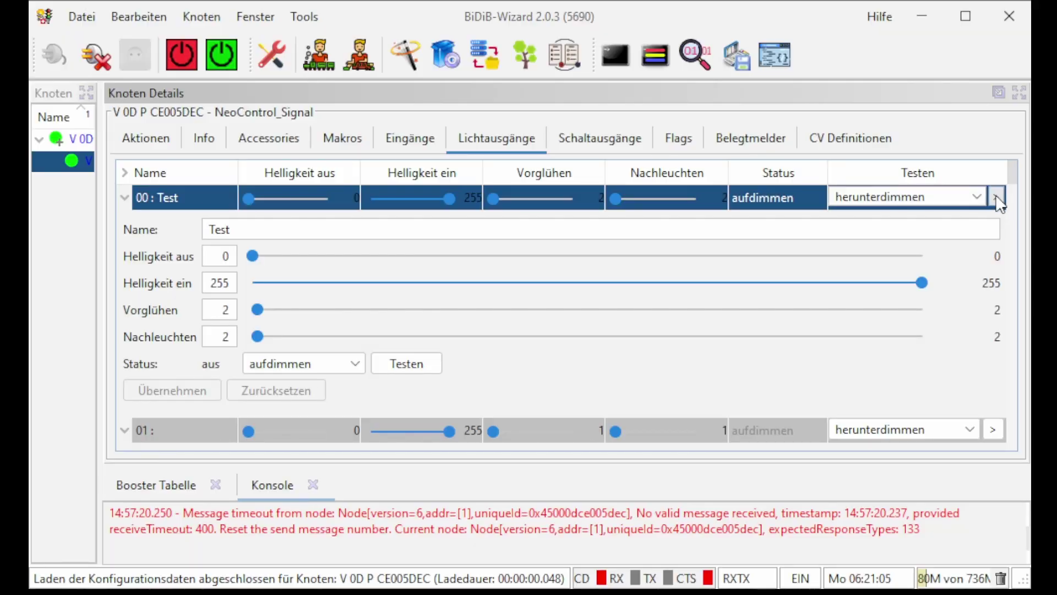
{"action": "left_click", "coordinate": [995, 198]}
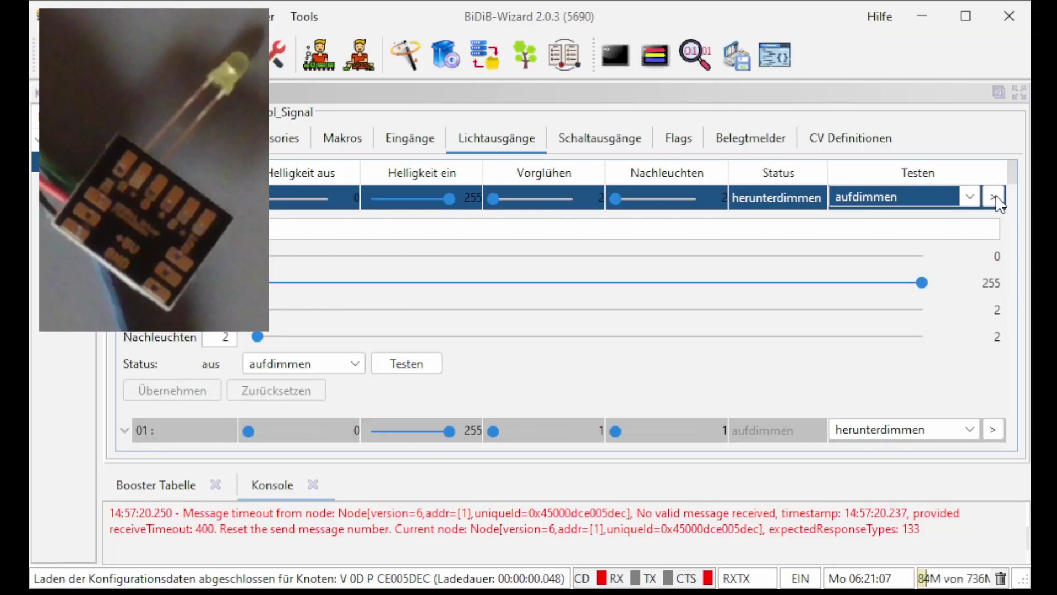
{"action": "left_click", "coordinate": [995, 198]}
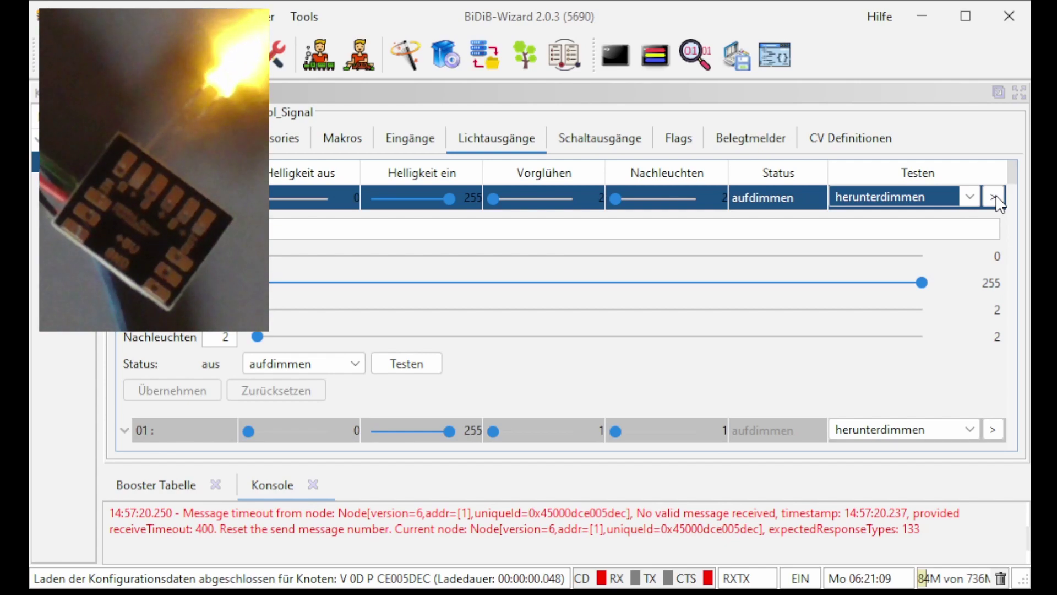
{"action": "left_click", "coordinate": [996, 199]}
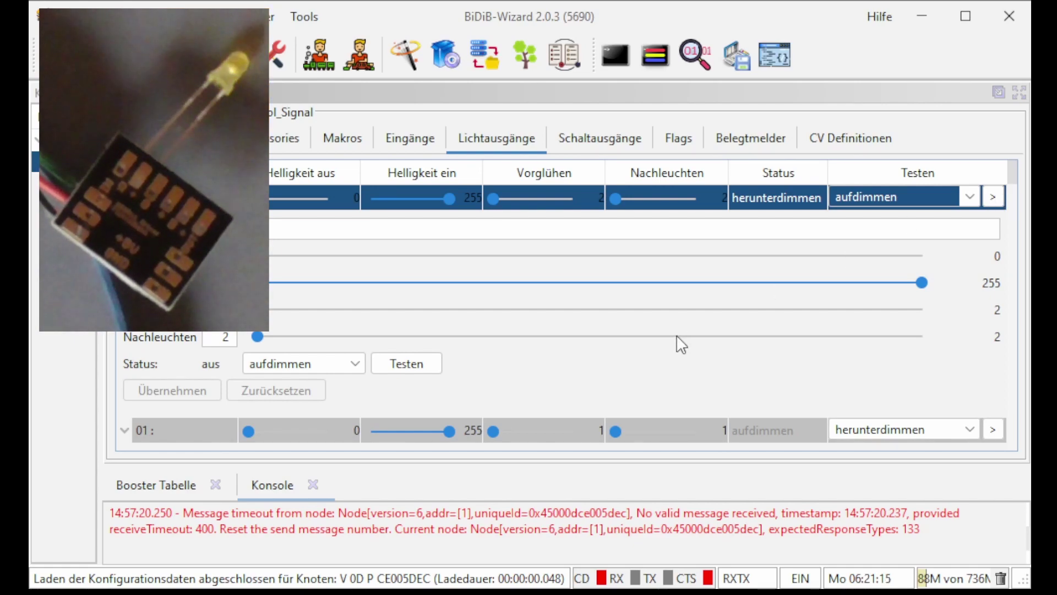
- Test light output 00 with the Neonflackern effect and with blinken B
{"action": "left_click", "coordinate": [978, 196]}
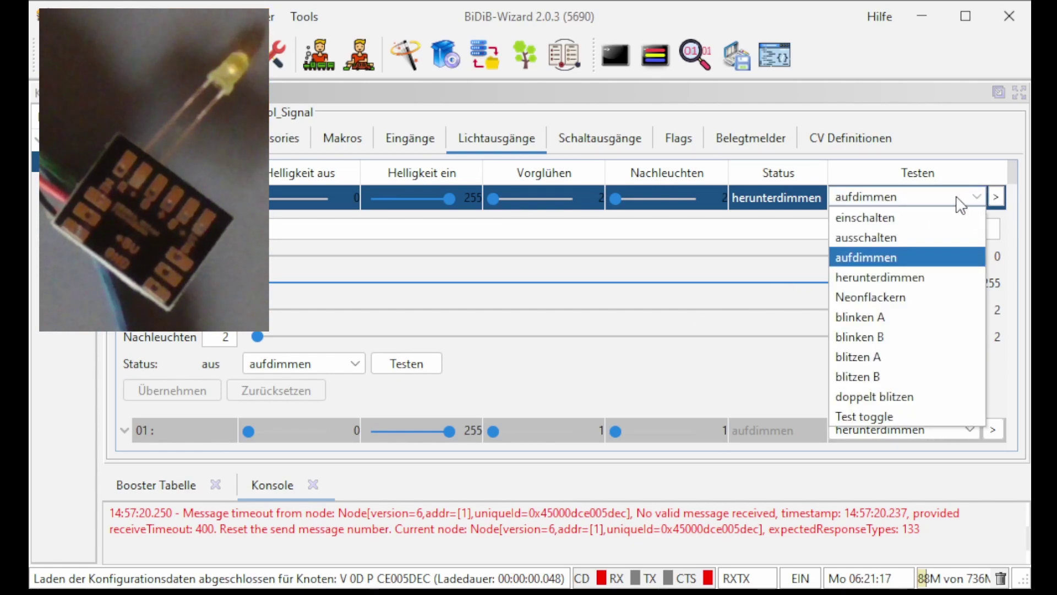
{"action": "left_click", "coordinate": [875, 297]}
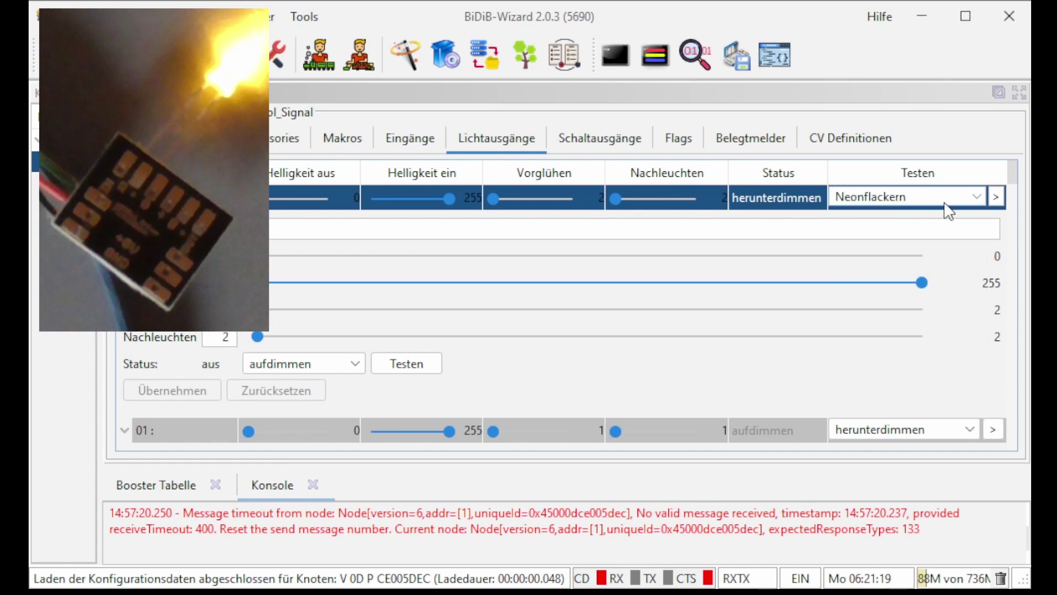
{"action": "left_click", "coordinate": [998, 198]}
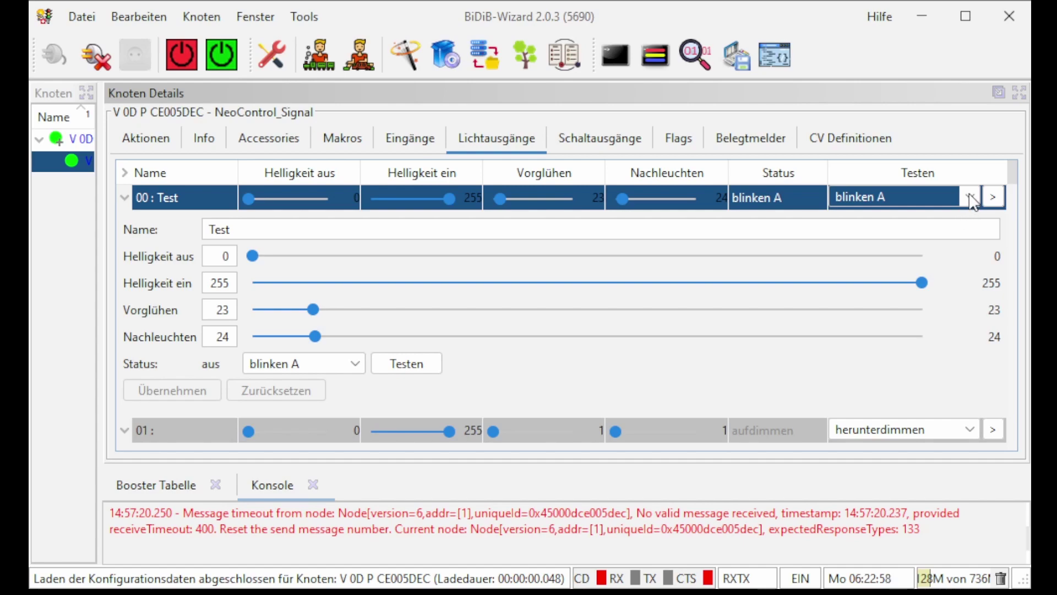
{"action": "left_click", "coordinate": [971, 199]}
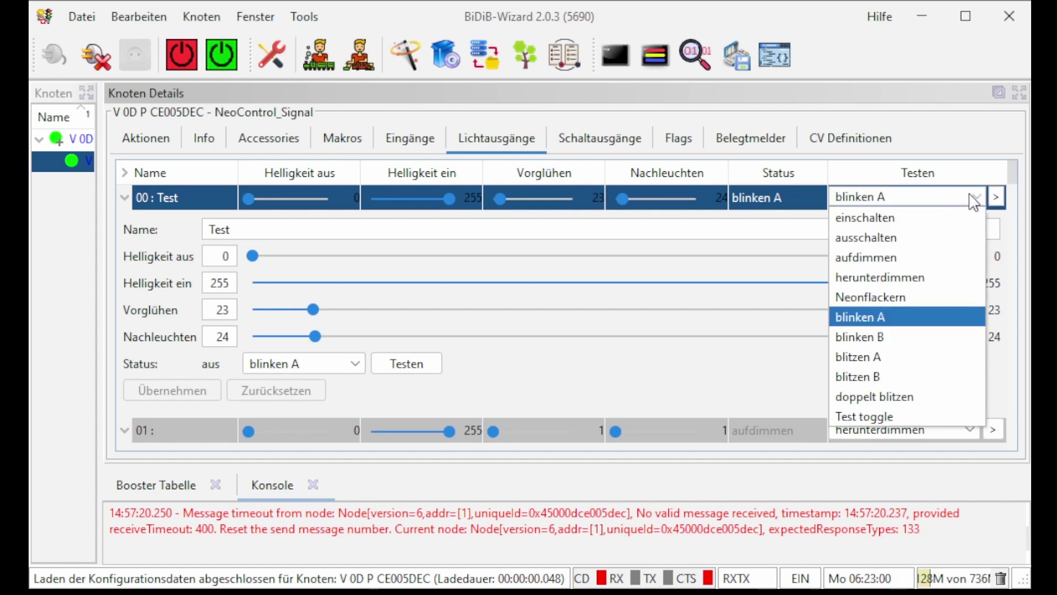
{"action": "left_click", "coordinate": [882, 330]}
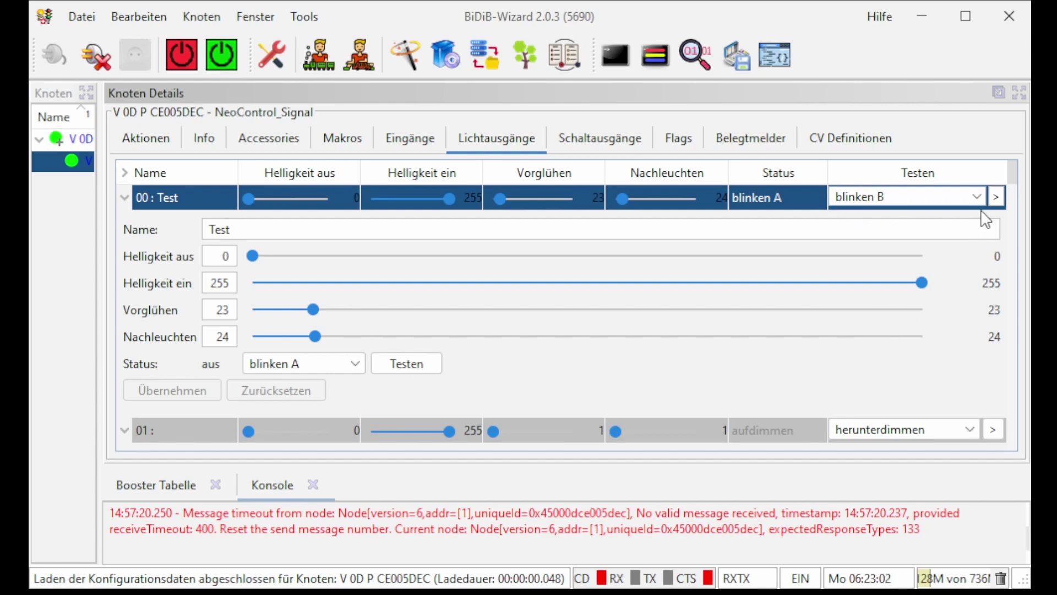
{"action": "left_click", "coordinate": [997, 198]}
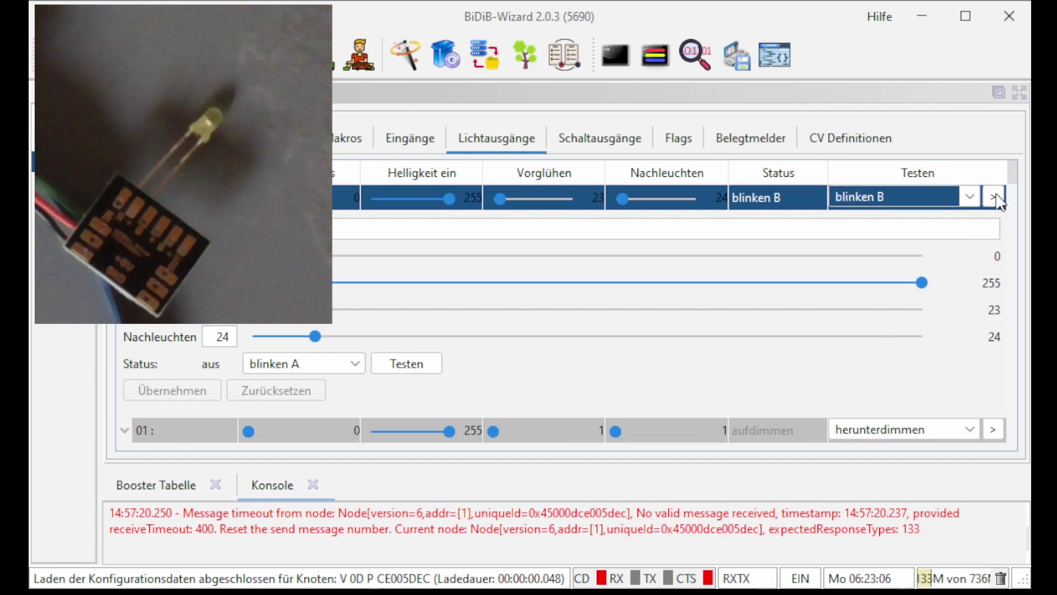
- Test light output 00 with the flashing effects blitzen A, blitzen B and doppelt blitzen
{"action": "left_click", "coordinate": [968, 197]}
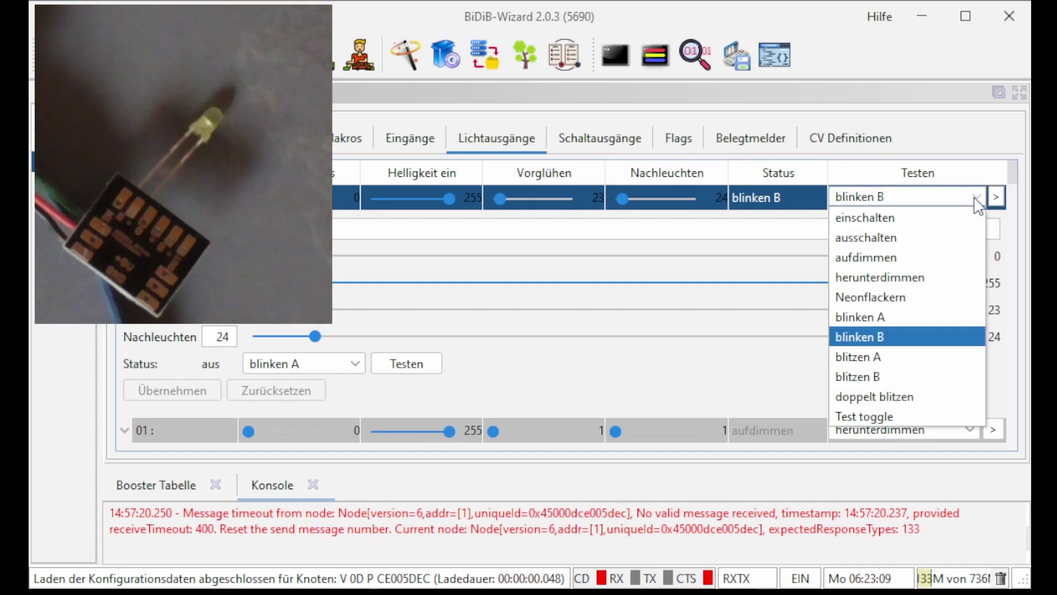
{"action": "left_click", "coordinate": [875, 357]}
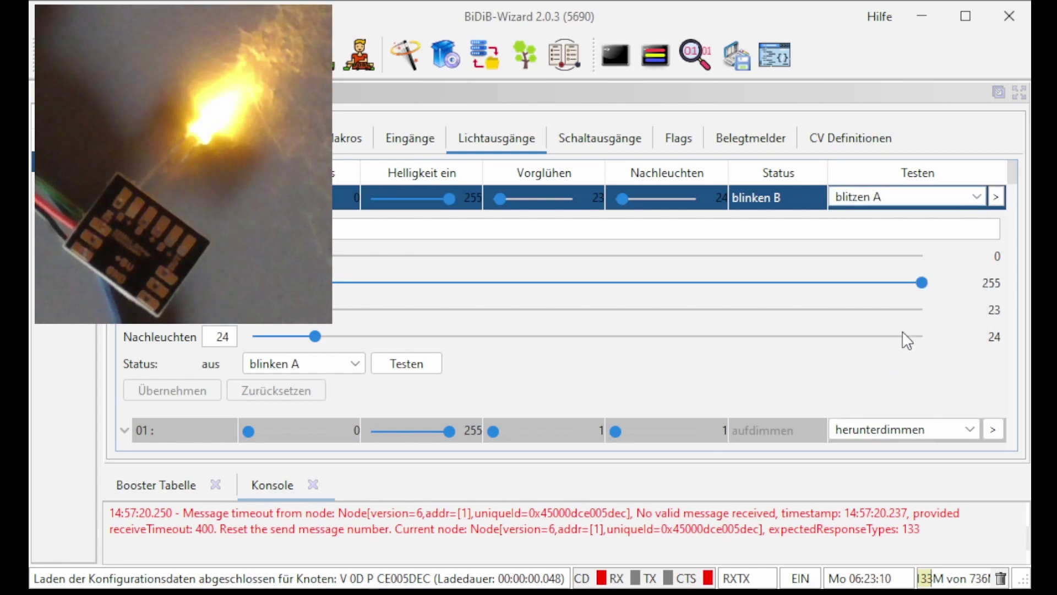
{"action": "left_click", "coordinate": [998, 198]}
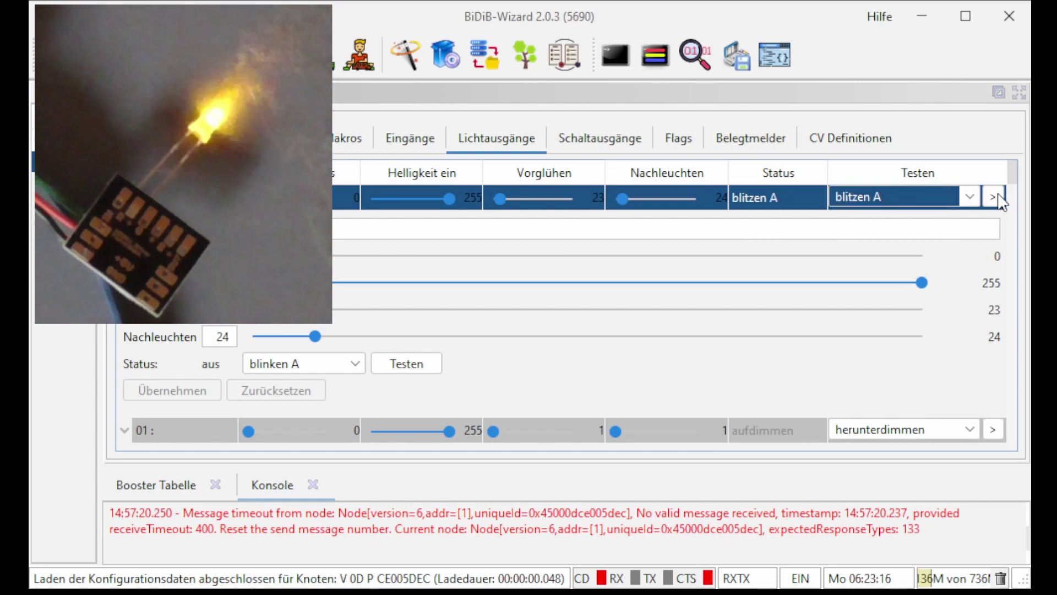
{"action": "left_click", "coordinate": [970, 196]}
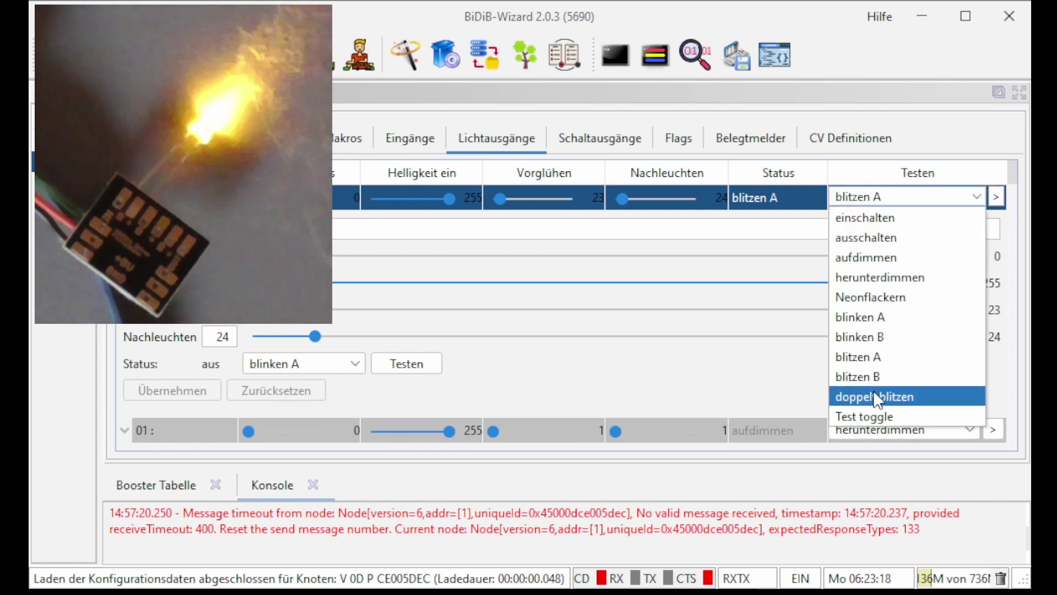
{"action": "left_click", "coordinate": [867, 376]}
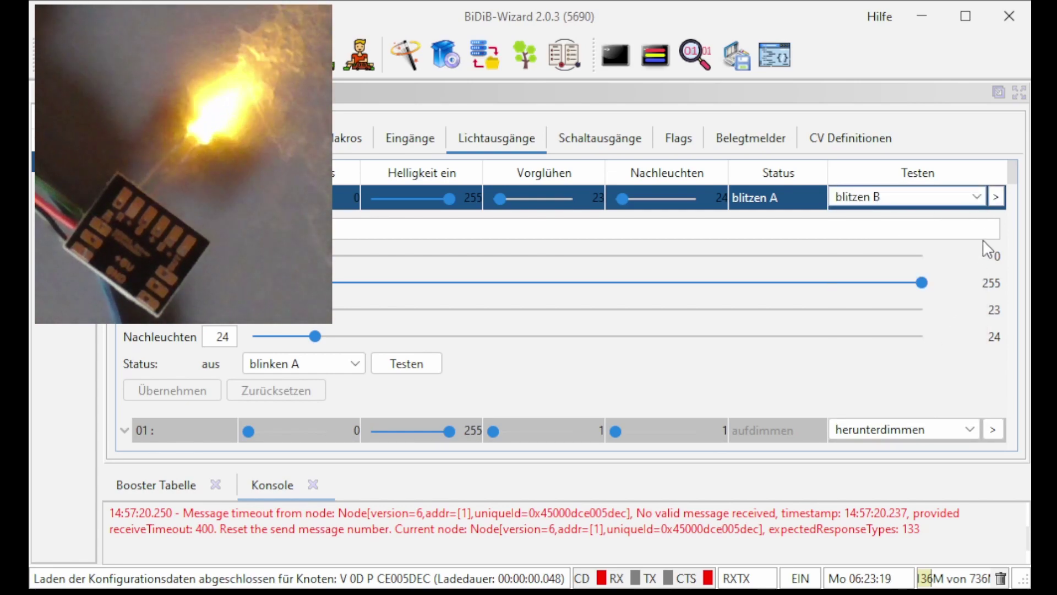
{"action": "left_click", "coordinate": [998, 197]}
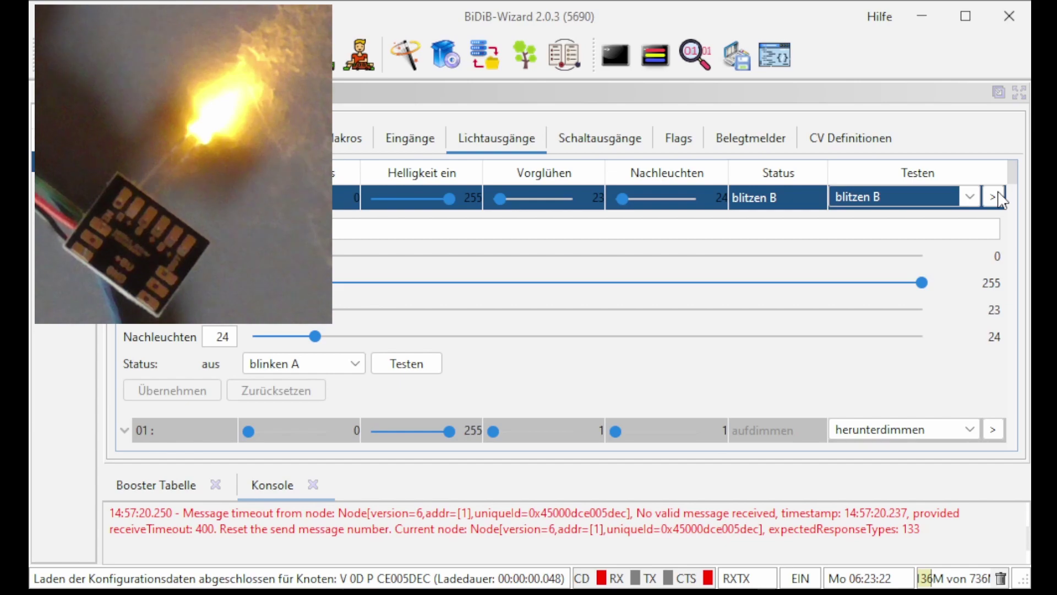
{"action": "left_click", "coordinate": [972, 198]}
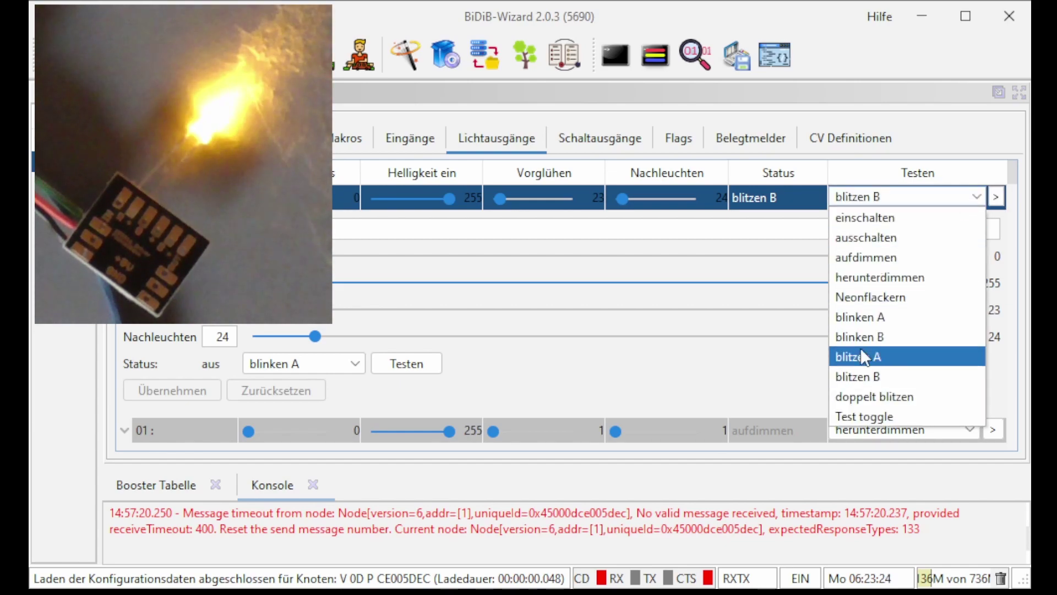
{"action": "left_click", "coordinate": [858, 397]}
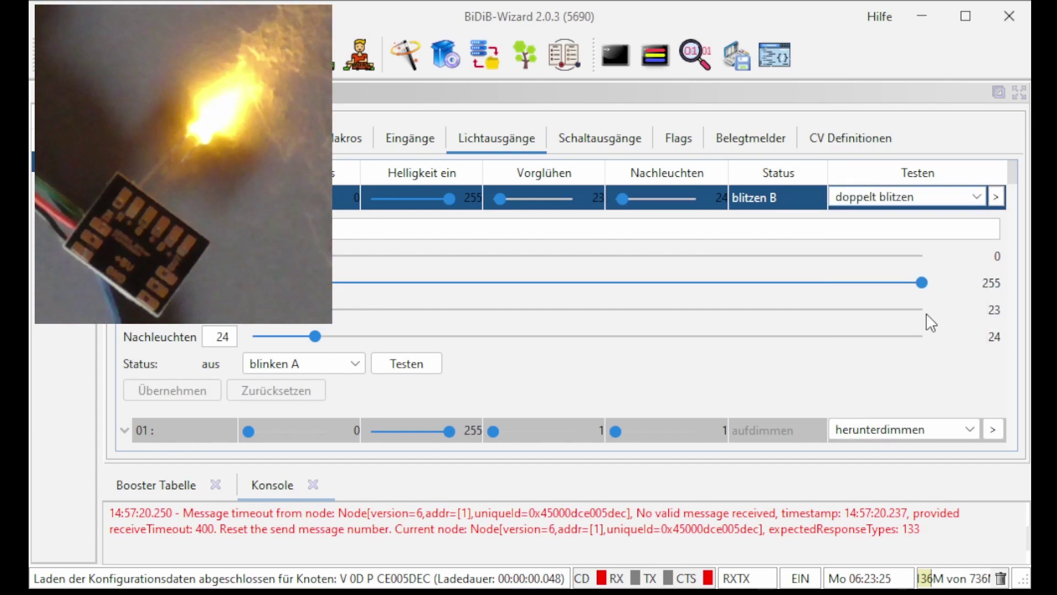
{"action": "left_click", "coordinate": [997, 199]}
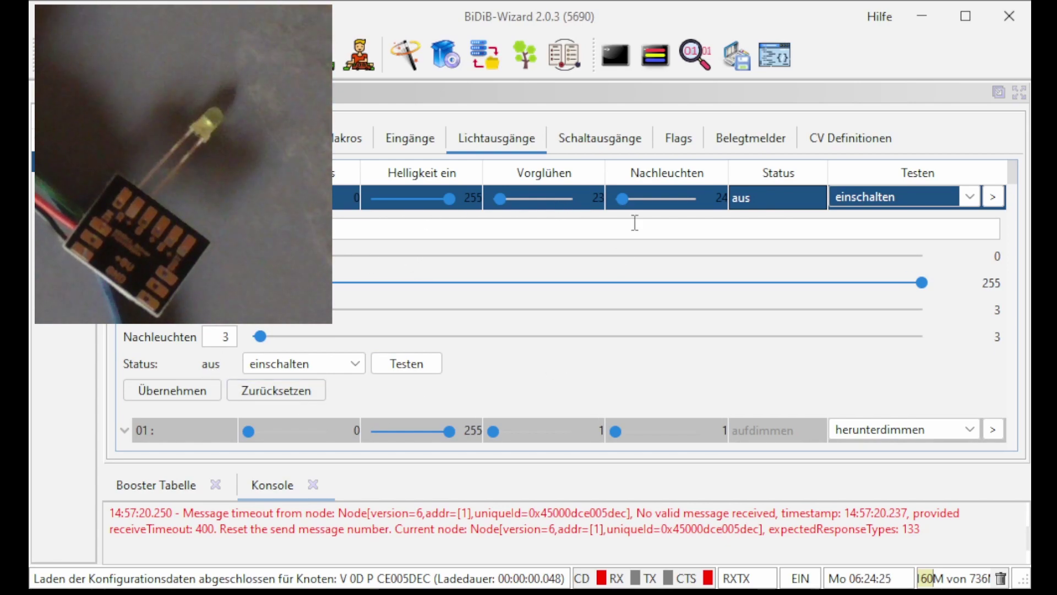
- Name macro 00 of the node "Test2" and show its detail settings
{"action": "left_click", "coordinate": [336, 133]}
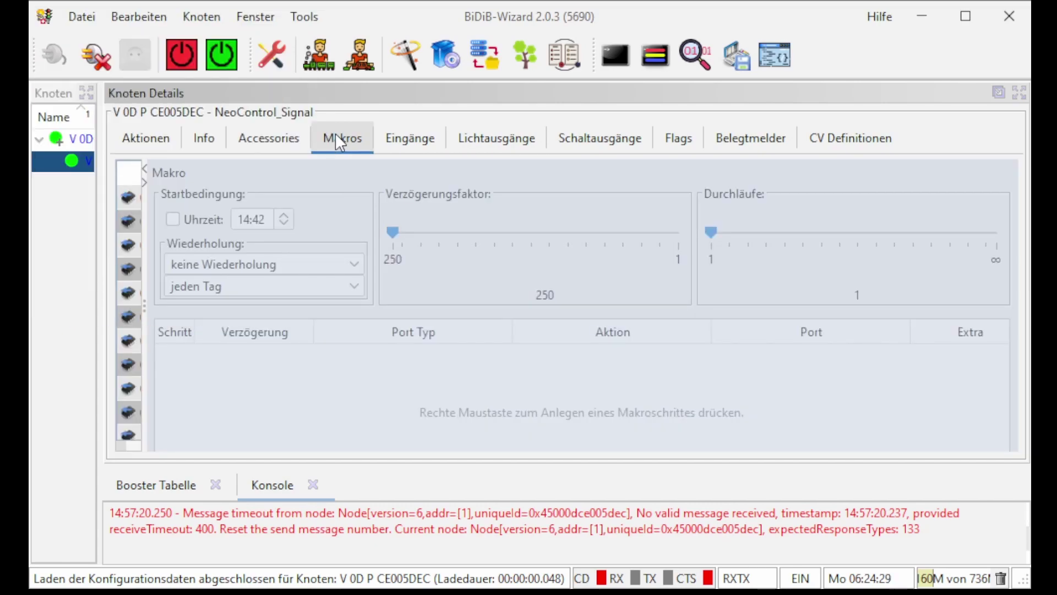
{"action": "left_click", "coordinate": [144, 183]}
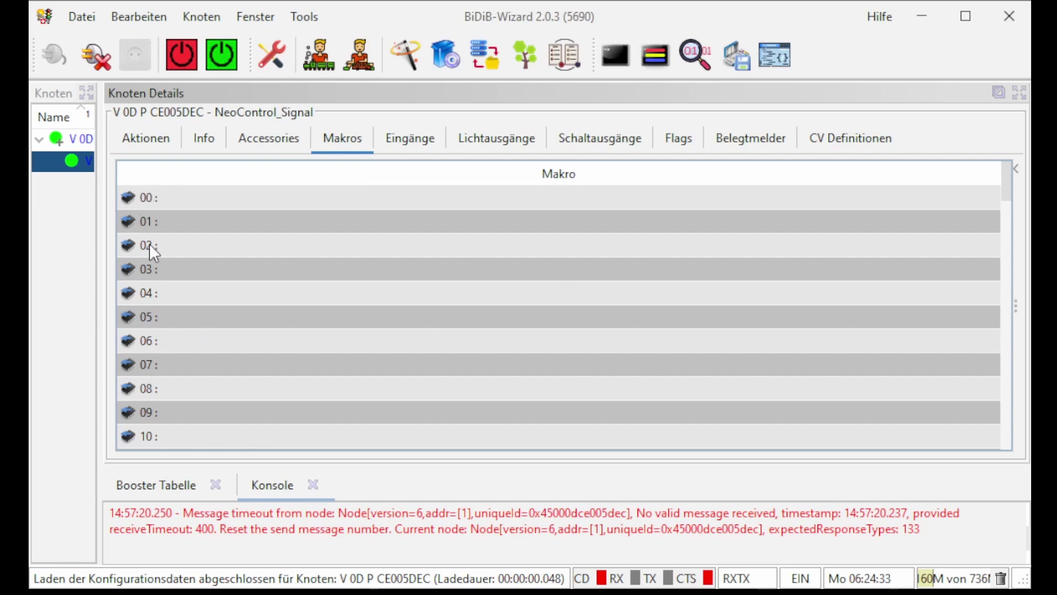
{"action": "left_click", "coordinate": [152, 198]}
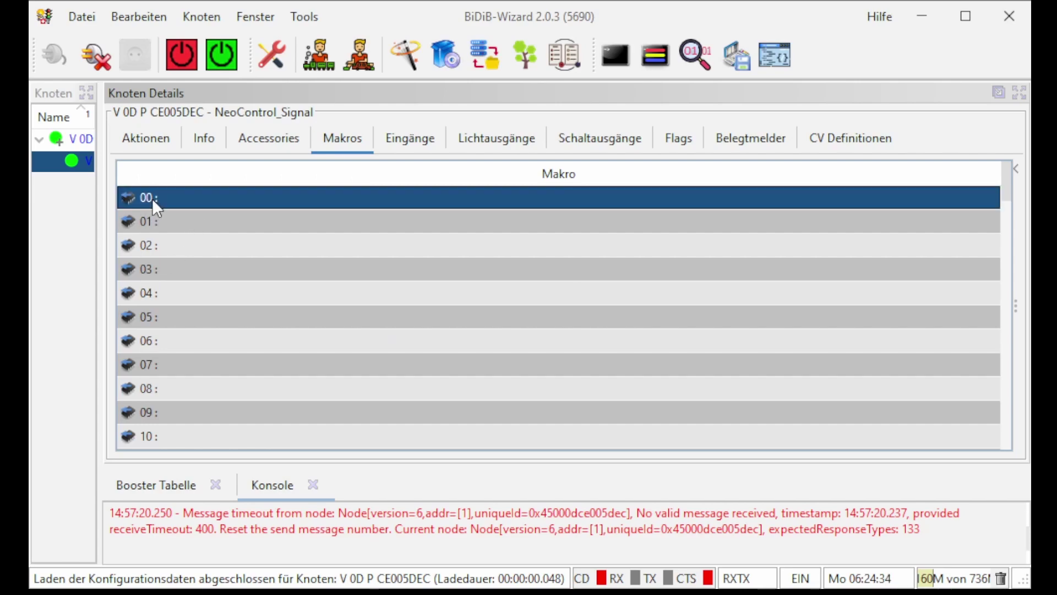
{"action": "double_click", "coordinate": [183, 198]}
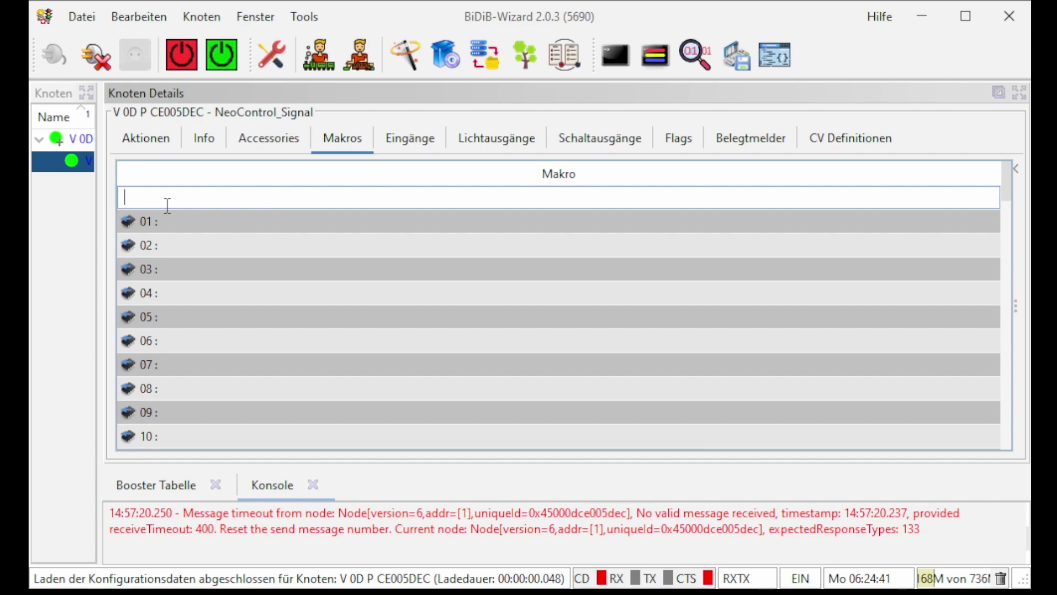
{"action": "type", "text": "Test2"}
{"action": "left_click", "coordinate": [1017, 167]}
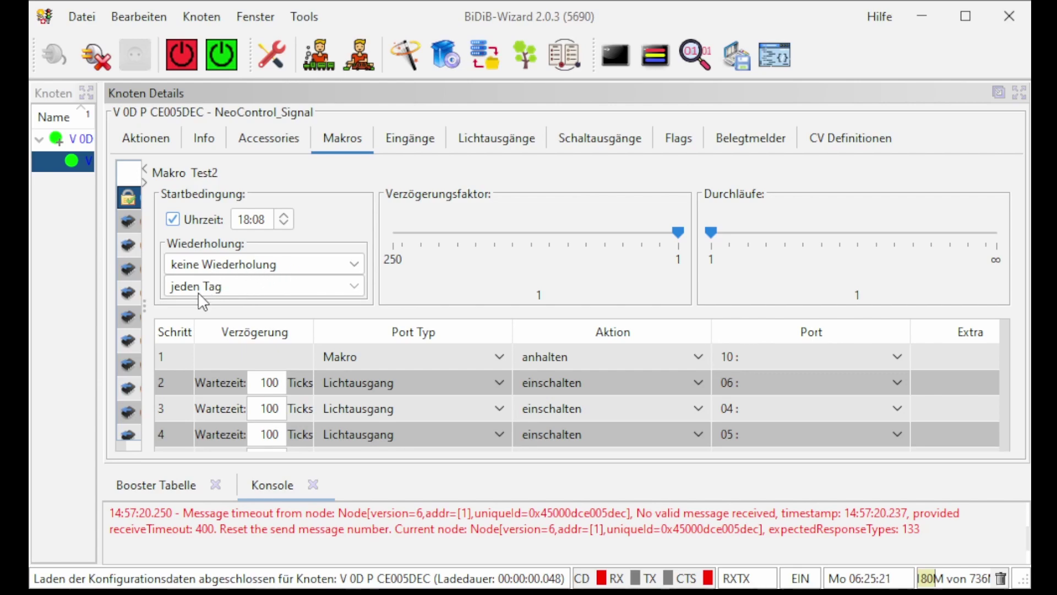
- Examine the repetition intervals and weekday choices of macro Test2's start condition, and look through its list of steps
{"action": "left_click", "coordinate": [354, 267]}
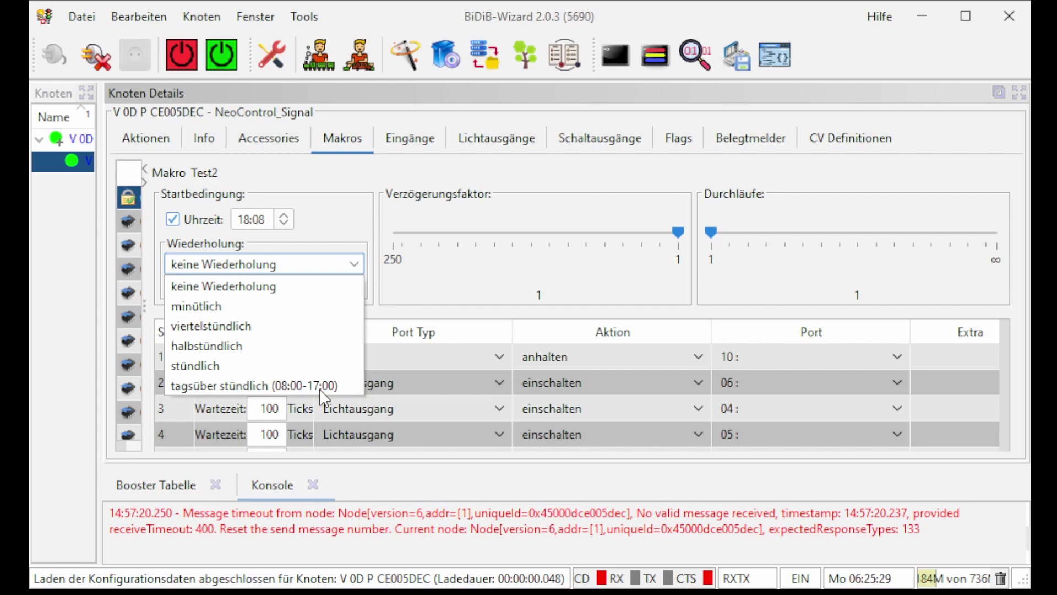
{"action": "left_click", "coordinate": [323, 266]}
{"action": "left_click", "coordinate": [348, 285]}
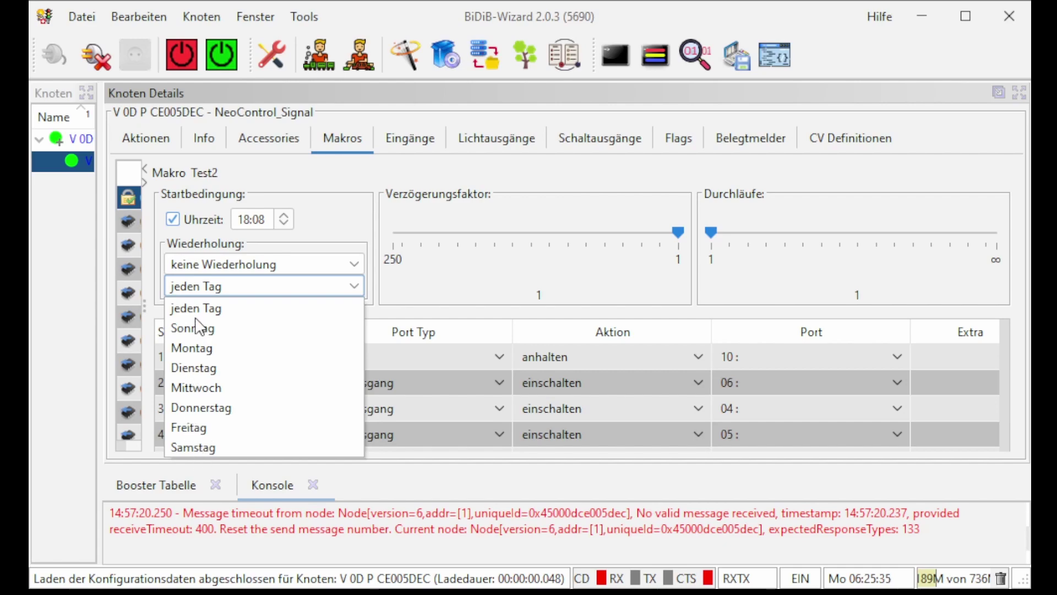
{"action": "left_click", "coordinate": [357, 287]}
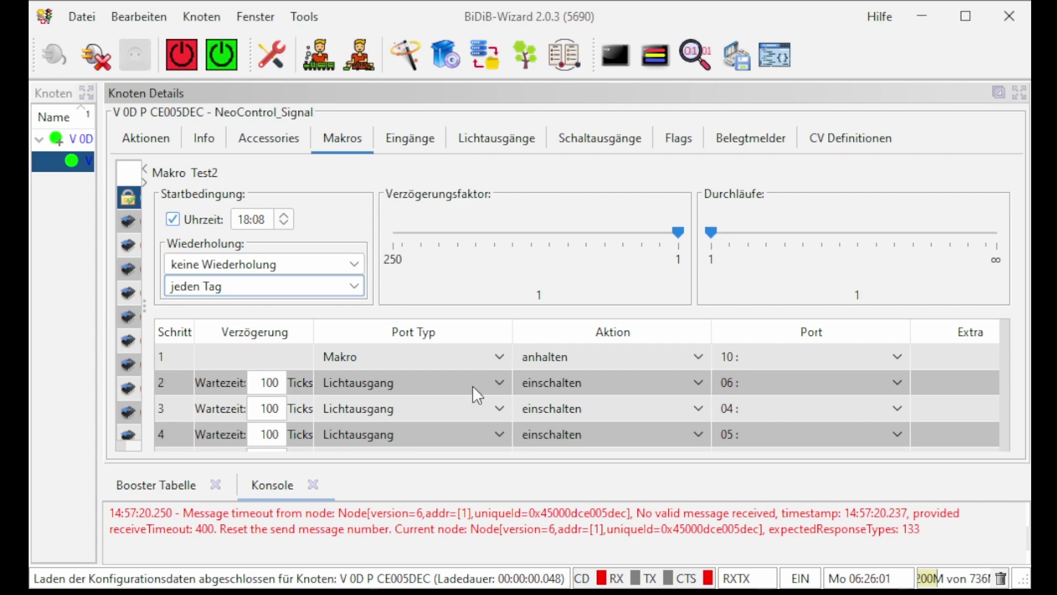
{"action": "scroll", "coordinate": [464, 398], "scroll_direction": "down", "scroll_amount": 1}
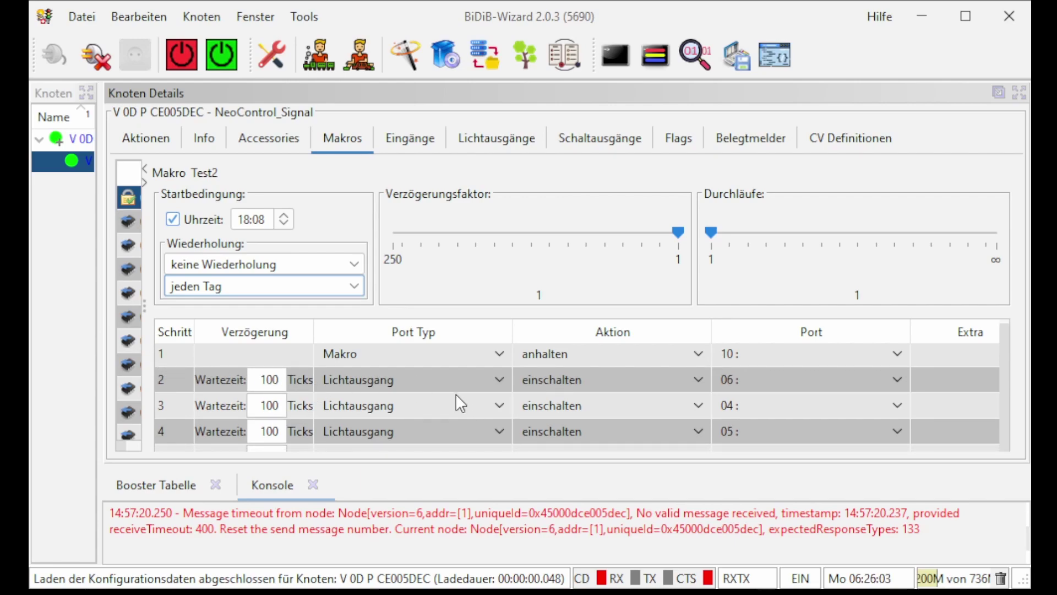
{"action": "scroll", "coordinate": [455, 393], "scroll_direction": "up", "scroll_amount": 1}
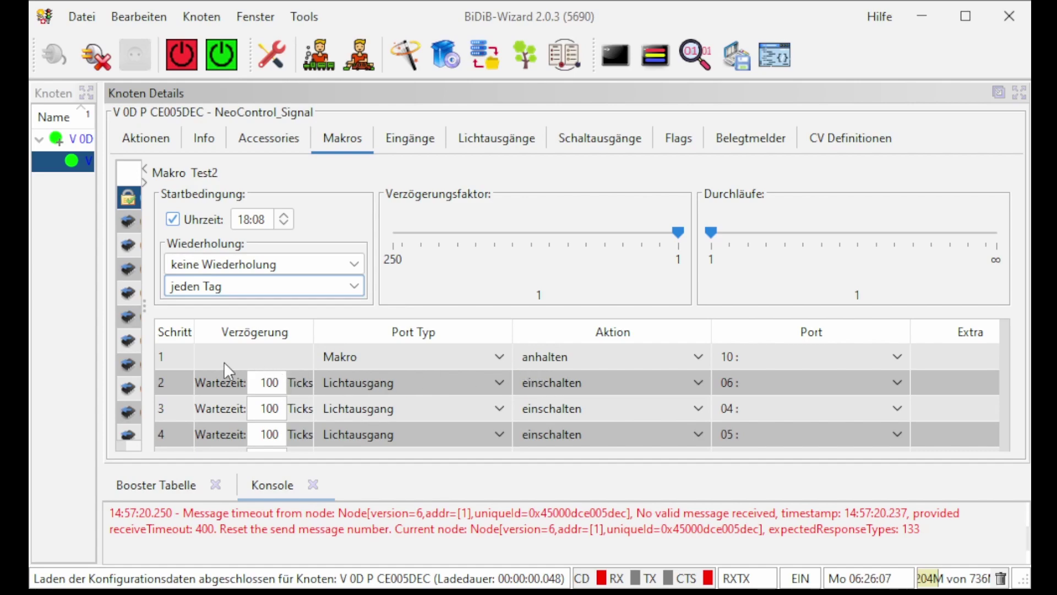
- Delete the first step, Makro anhalten, from macro Test2 and enlarge the node details area
{"action": "left_click", "coordinate": [169, 356]}
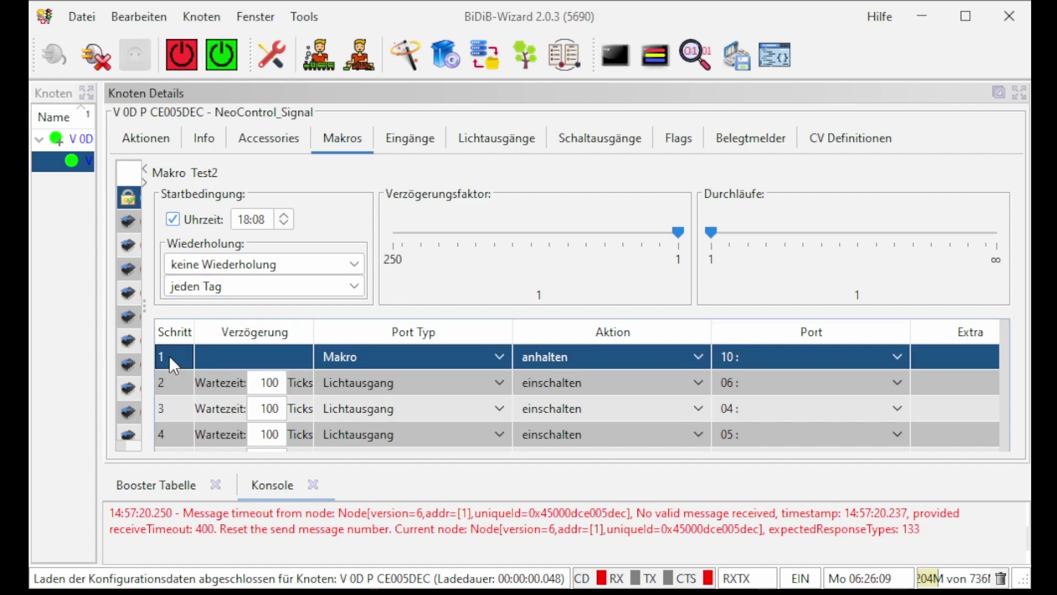
{"action": "right_click", "coordinate": [174, 354]}
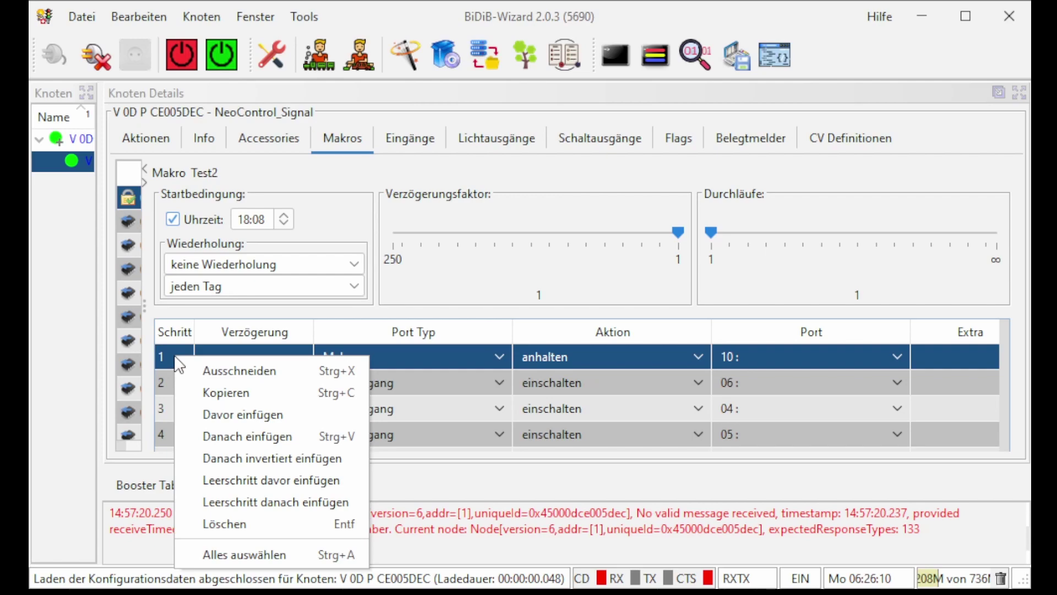
{"action": "left_click", "coordinate": [242, 522]}
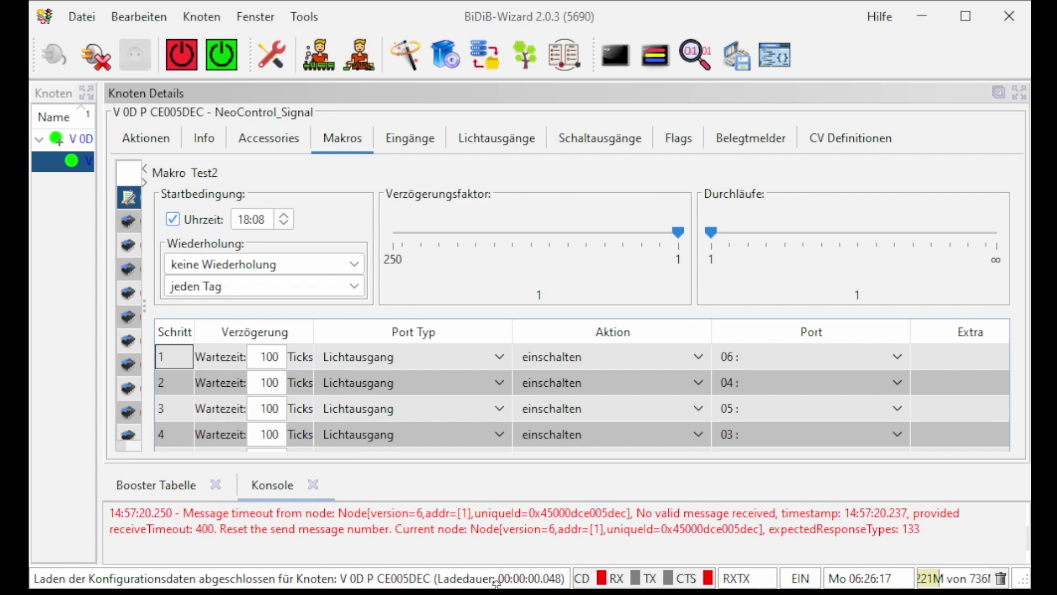
{"action": "left_click_drag", "start_coordinate": [497, 583], "coordinate": [497, 594]}
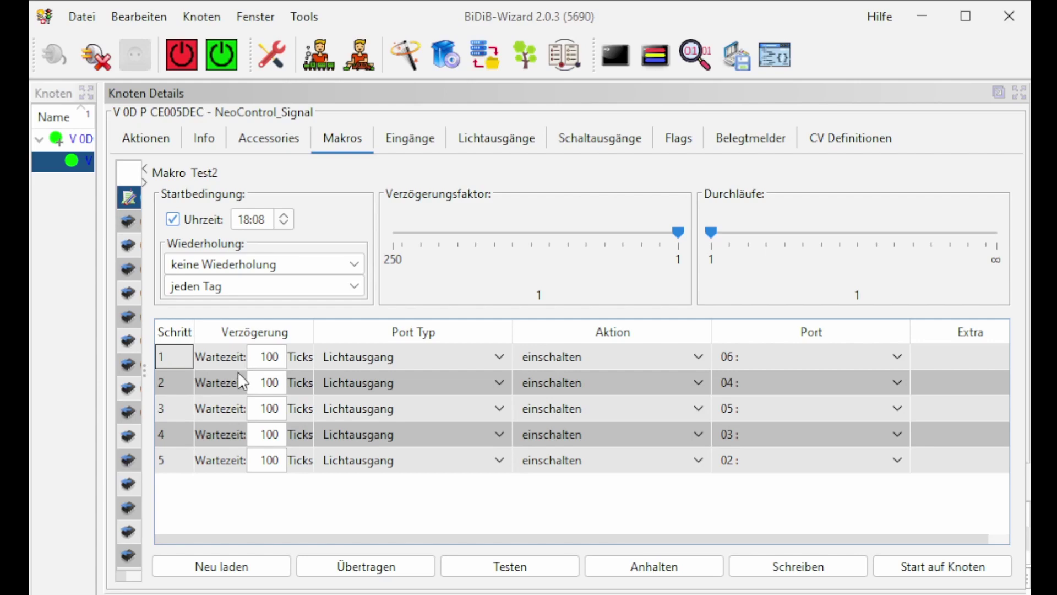
- Review the port types for step 1 of macro Test2, keep Lichtausgang and assign the port 00 : Test
{"action": "left_click", "coordinate": [498, 356]}
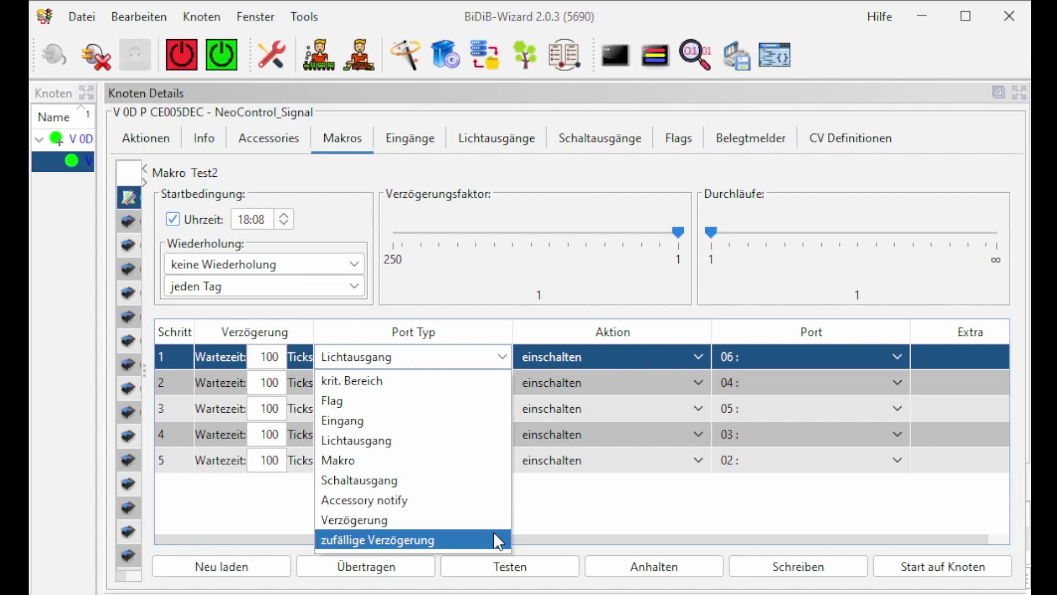
{"action": "left_click", "coordinate": [457, 357]}
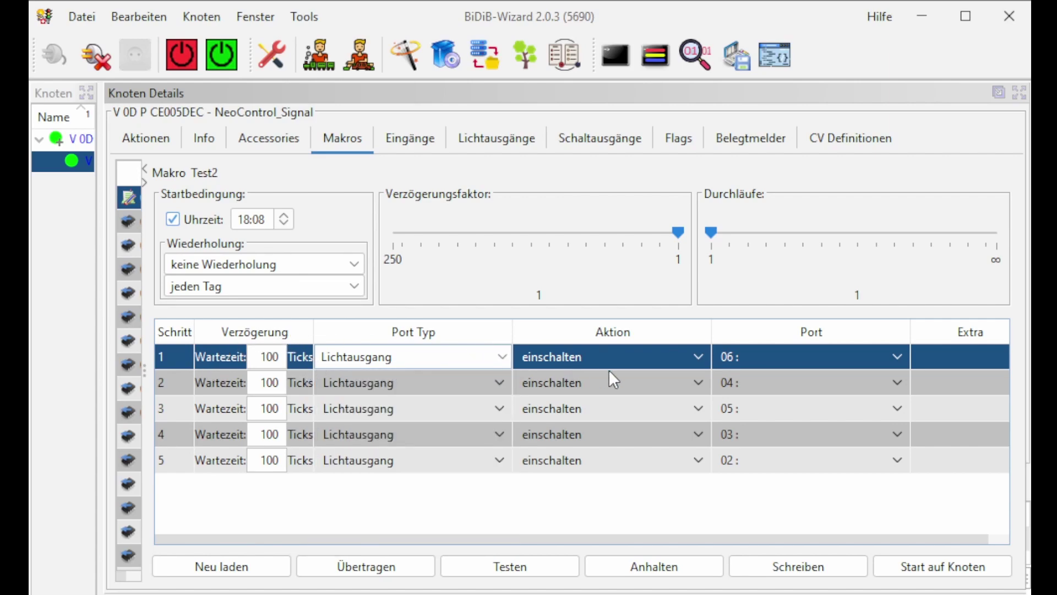
{"action": "left_click", "coordinate": [898, 355]}
{"action": "scroll", "coordinate": [846, 416], "scroll_direction": "up", "scroll_amount": 3}
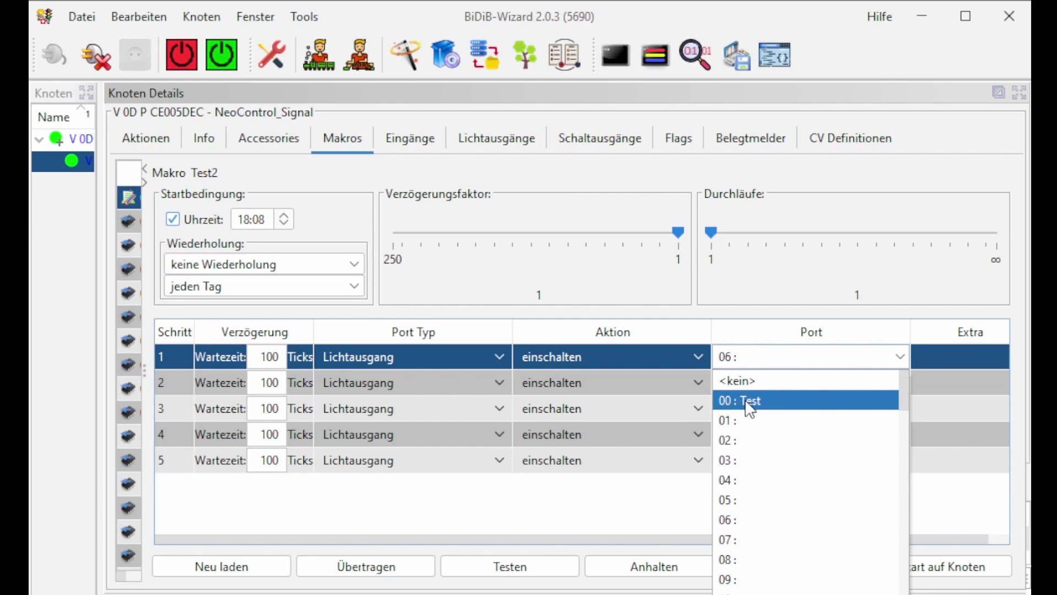
{"action": "left_click", "coordinate": [769, 403]}
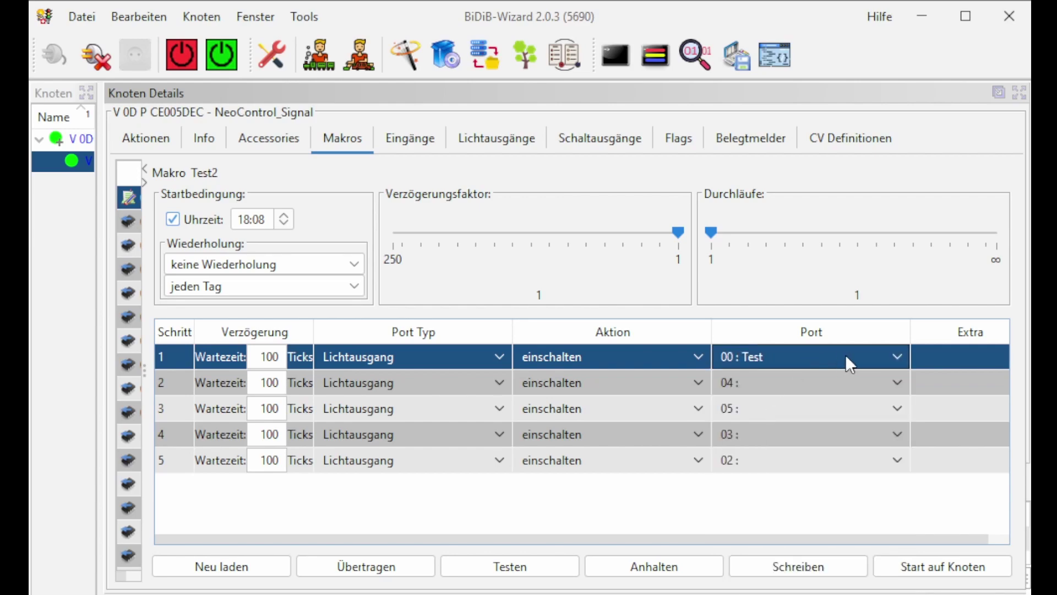
- Set the Wartezeit of macro step 1 to 250 Ticks and select the macro's Verzögerungsfaktor control
{"action": "left_click", "coordinate": [271, 363]}
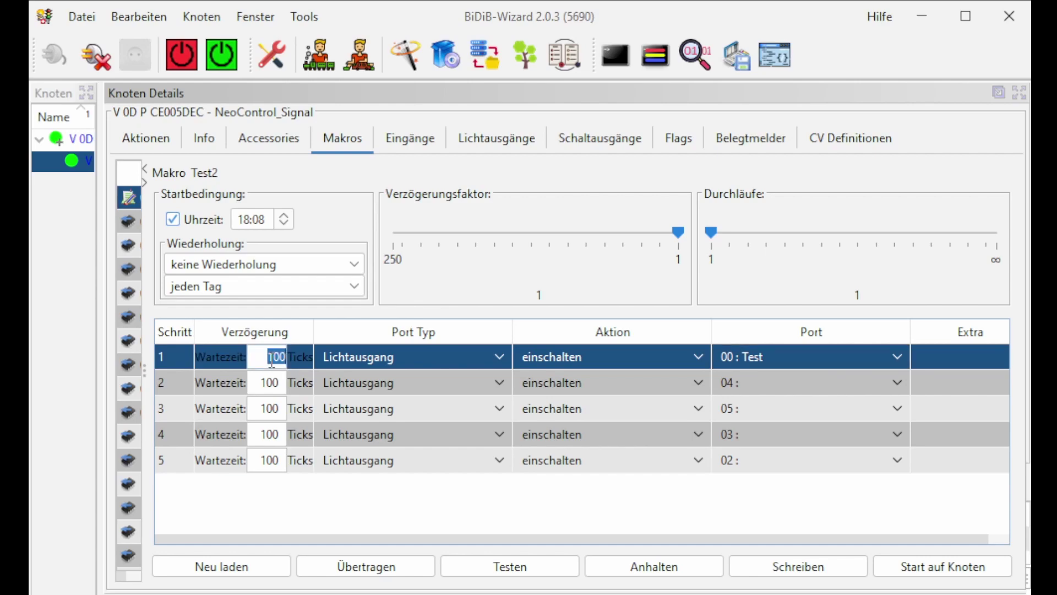
{"action": "left_click", "coordinate": [269, 359]}
{"action": "double_click", "coordinate": [277, 359]}
{"action": "left_click", "coordinate": [678, 231]}
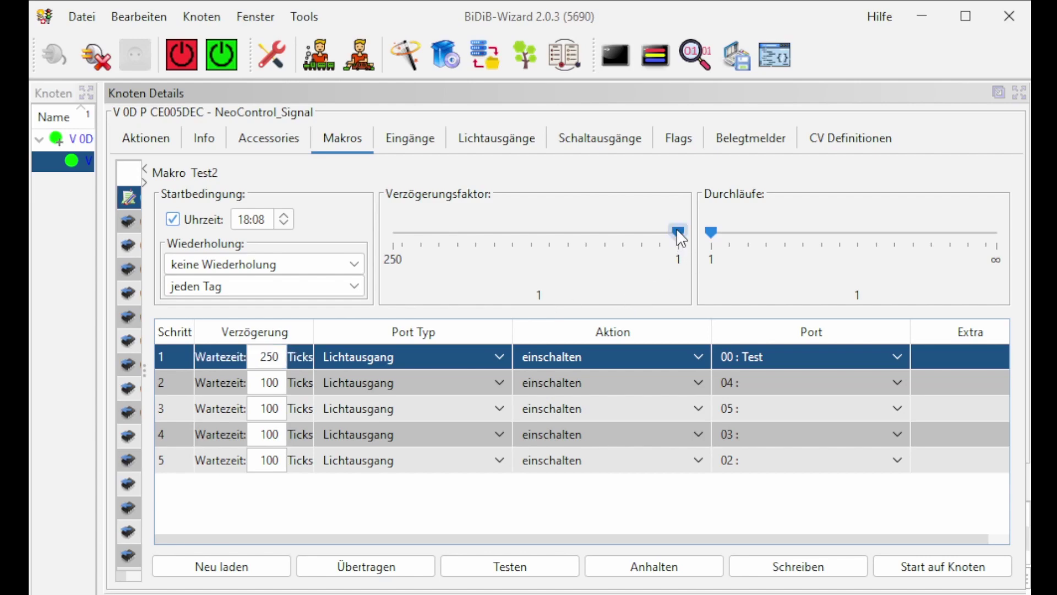
- Set the Wartezeit of macro step 1 to 20 Ticks and leave the macro's Verzögerungsfaktor at 1
{"action": "left_click_drag", "start_coordinate": [682, 238], "coordinate": [620, 234]}
{"action": "double_click", "coordinate": [272, 468]}
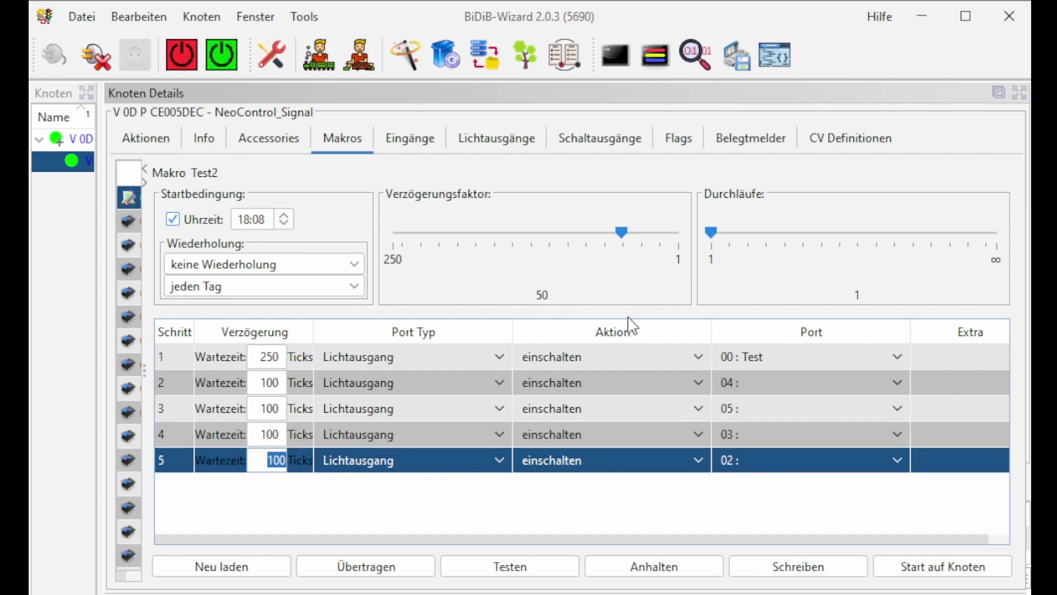
{"action": "left_click", "coordinate": [263, 362]}
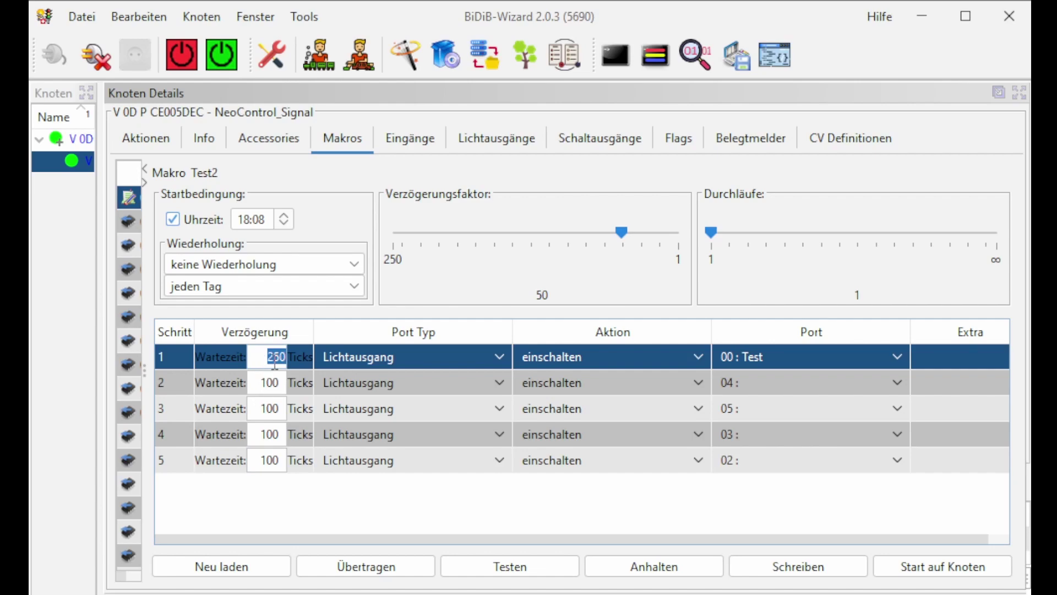
{"action": "type", "text": "20"}
{"action": "left_click_drag", "start_coordinate": [627, 233], "coordinate": [680, 236]}
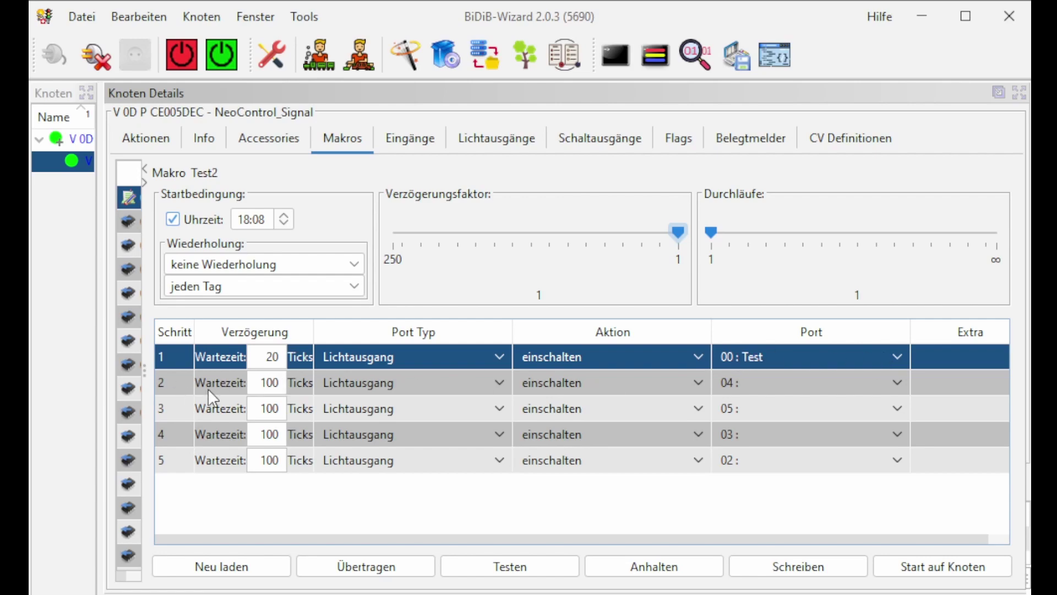
- Change macro step 2 to the port type Verzögerung with a Wartezeit of 100 Ticks
{"action": "left_click", "coordinate": [496, 383]}
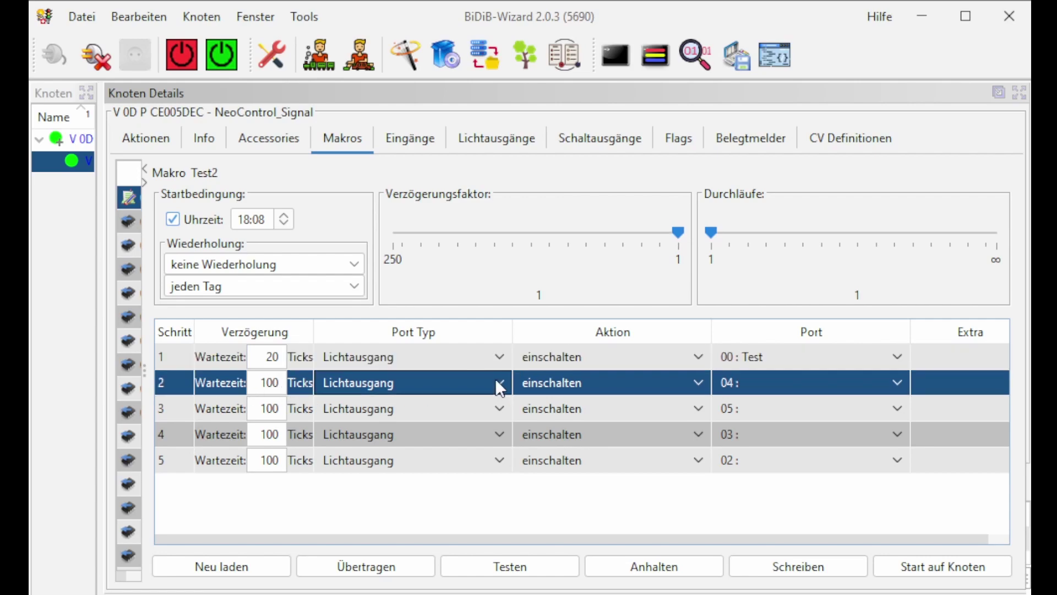
{"action": "left_click", "coordinate": [498, 382]}
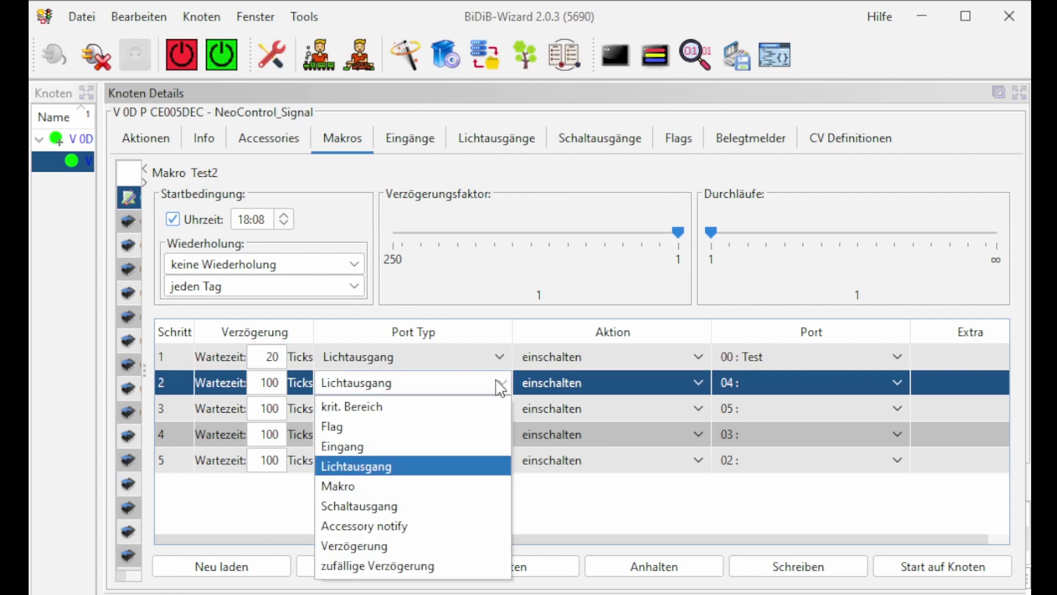
{"action": "left_click", "coordinate": [359, 547]}
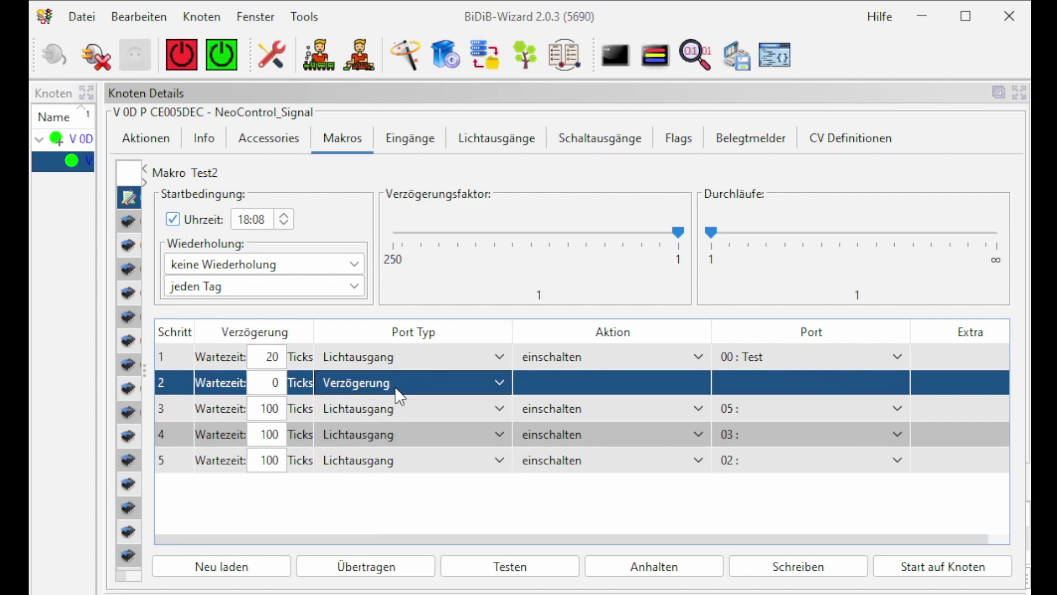
{"action": "double_click", "coordinate": [274, 386]}
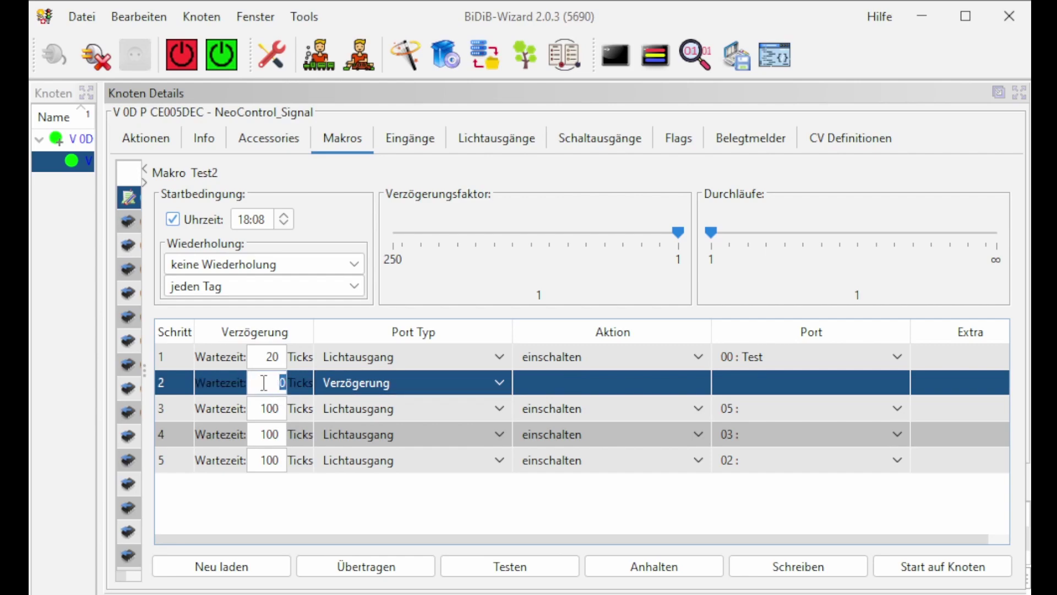
{"action": "type", "text": "100"}
- Set macro step 3, a Lichtausgang, to the action ausschalten on port 00 : Test
{"action": "left_click", "coordinate": [271, 410]}
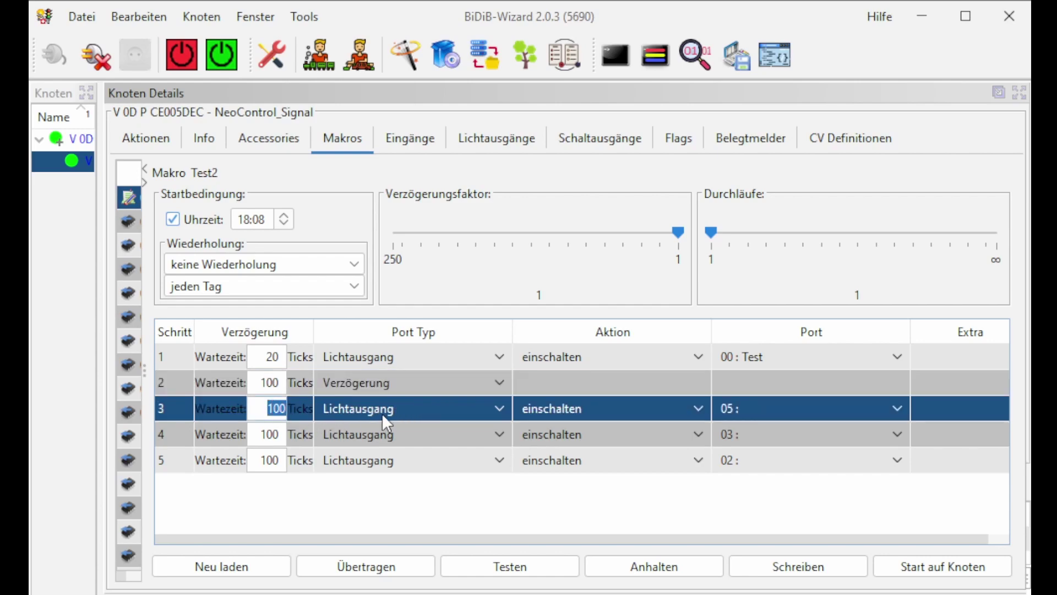
{"action": "left_click", "coordinate": [496, 408]}
{"action": "left_click", "coordinate": [500, 412]}
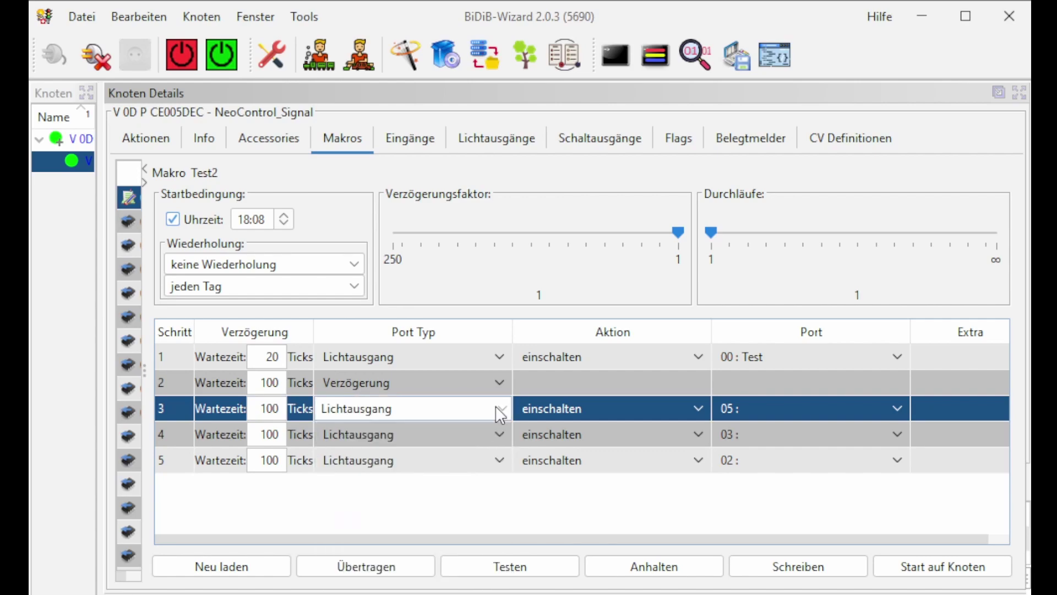
{"action": "left_click", "coordinate": [700, 408]}
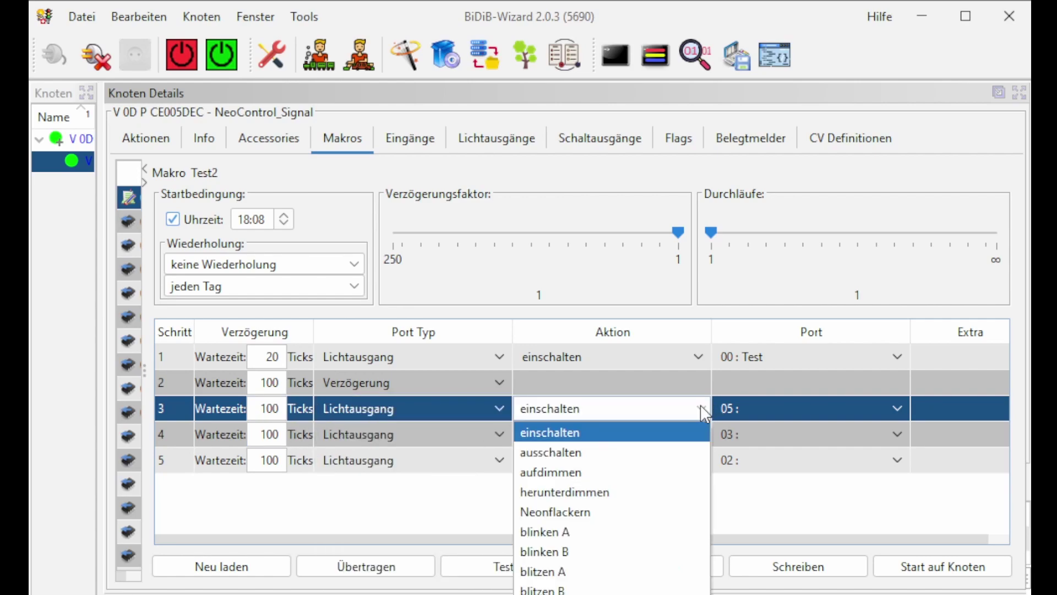
{"action": "left_click", "coordinate": [563, 452]}
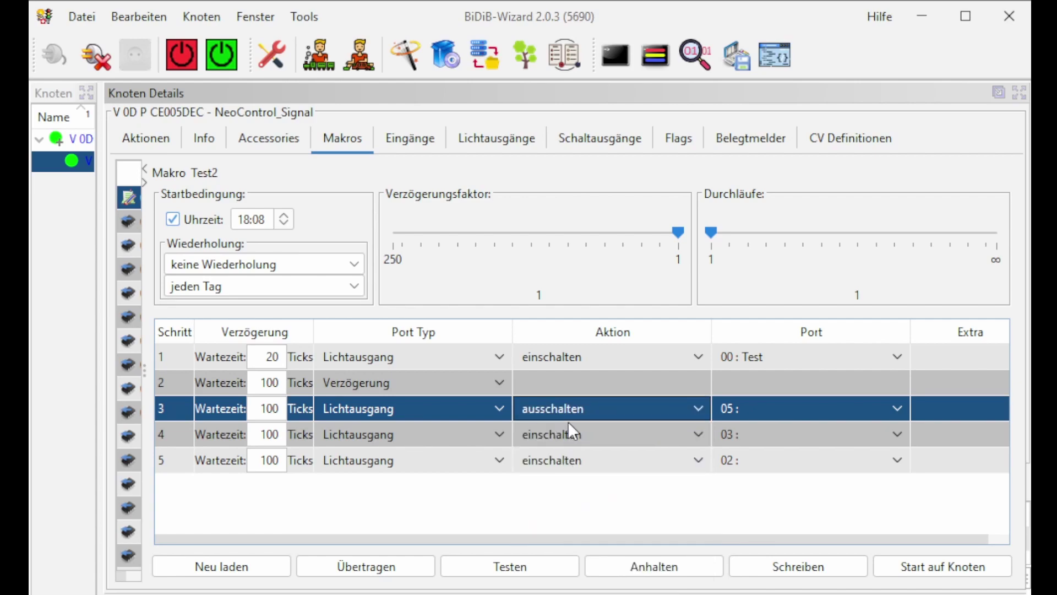
{"action": "left_click", "coordinate": [897, 408]}
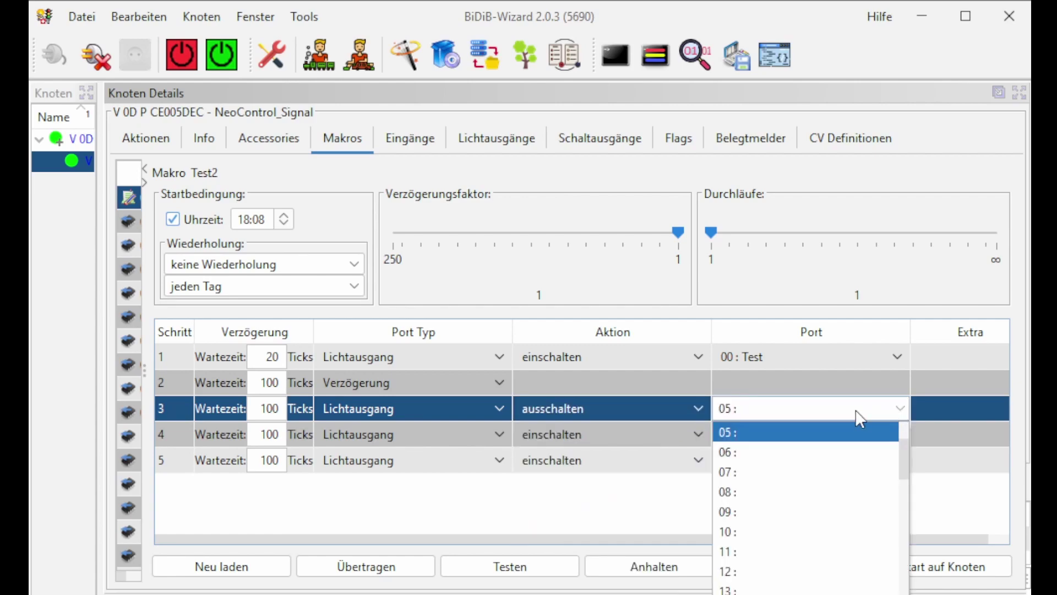
{"action": "scroll", "coordinate": [719, 474], "scroll_direction": "up", "scroll_amount": 2}
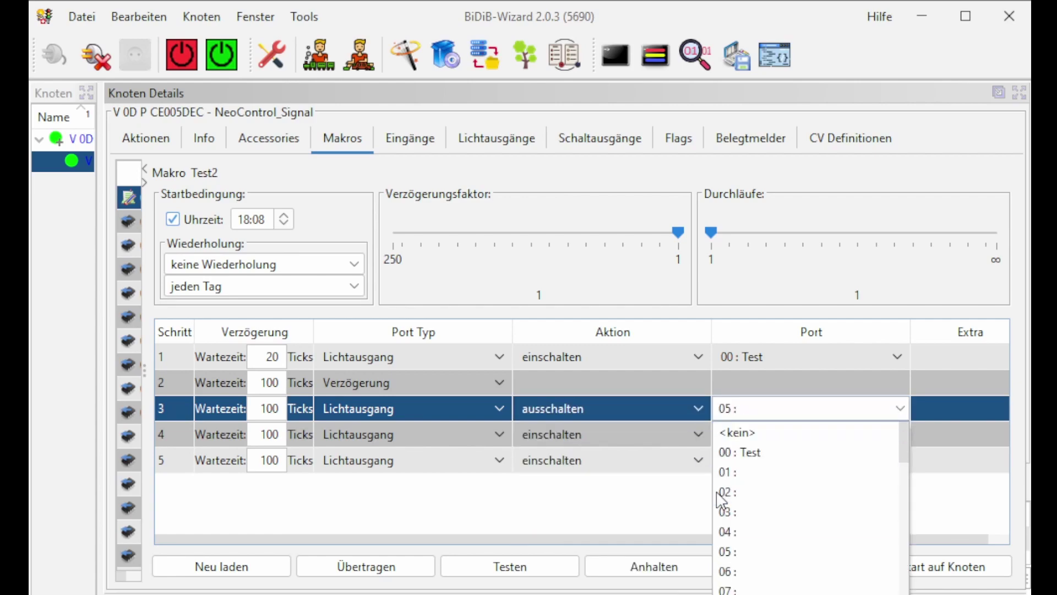
{"action": "left_click", "coordinate": [777, 452]}
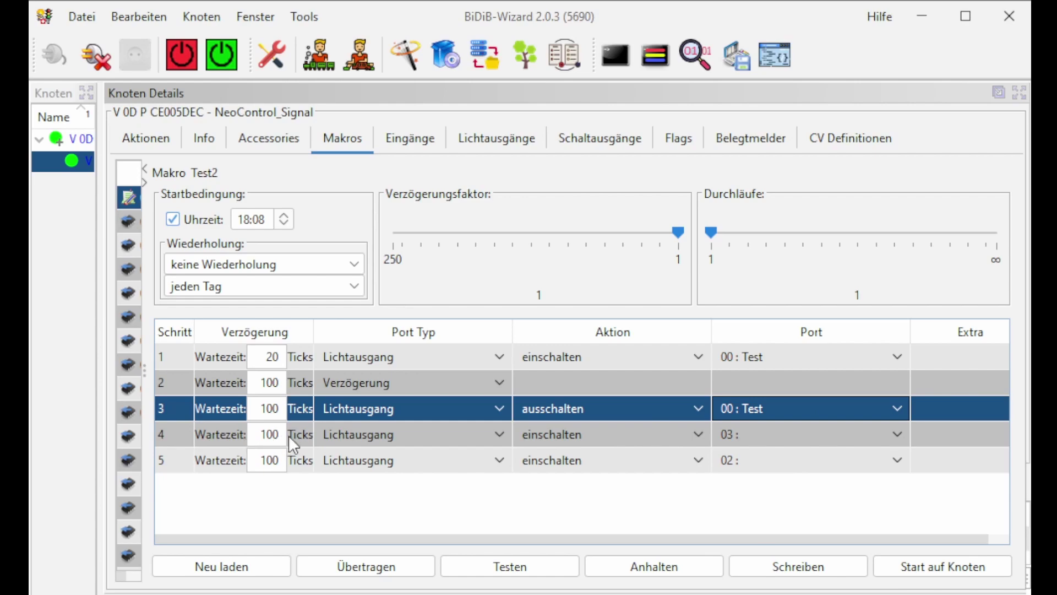
- Change macro step 4 to the port type Verzögerung with a Wartezeit of 40 Ticks
{"action": "left_click", "coordinate": [501, 434]}
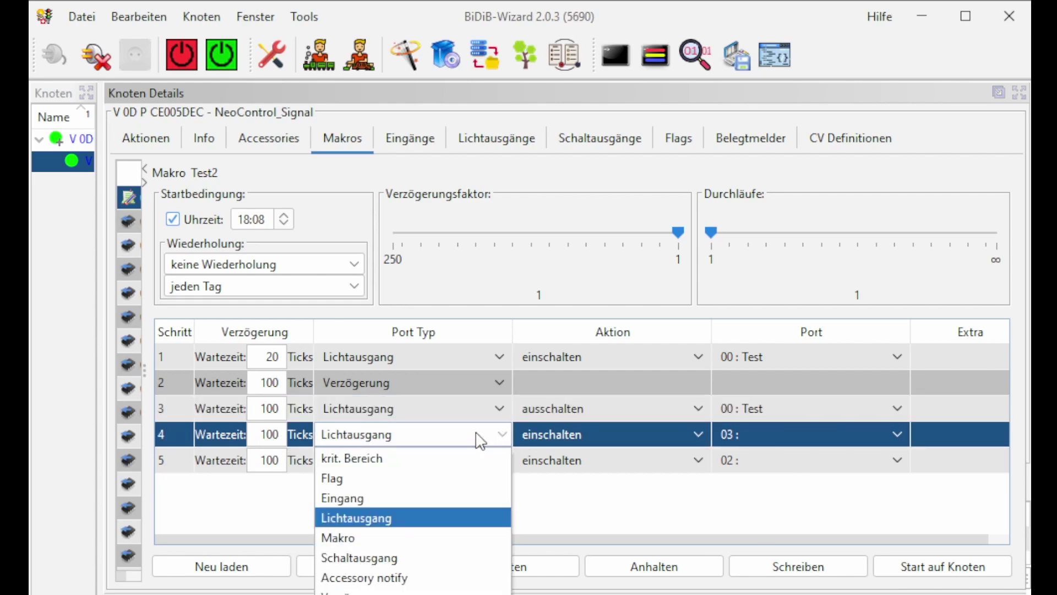
{"action": "left_click", "coordinate": [382, 591]}
{"action": "left_click", "coordinate": [268, 438]}
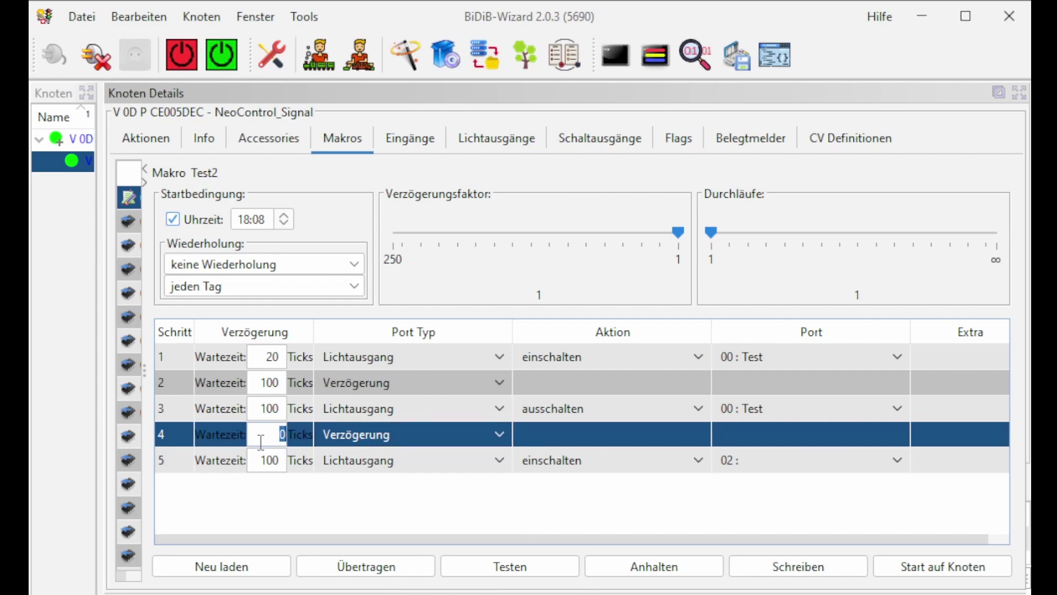
{"action": "double_click", "coordinate": [269, 438]}
{"action": "type", "text": "40"}
{"action": "left_click", "coordinate": [356, 487]}
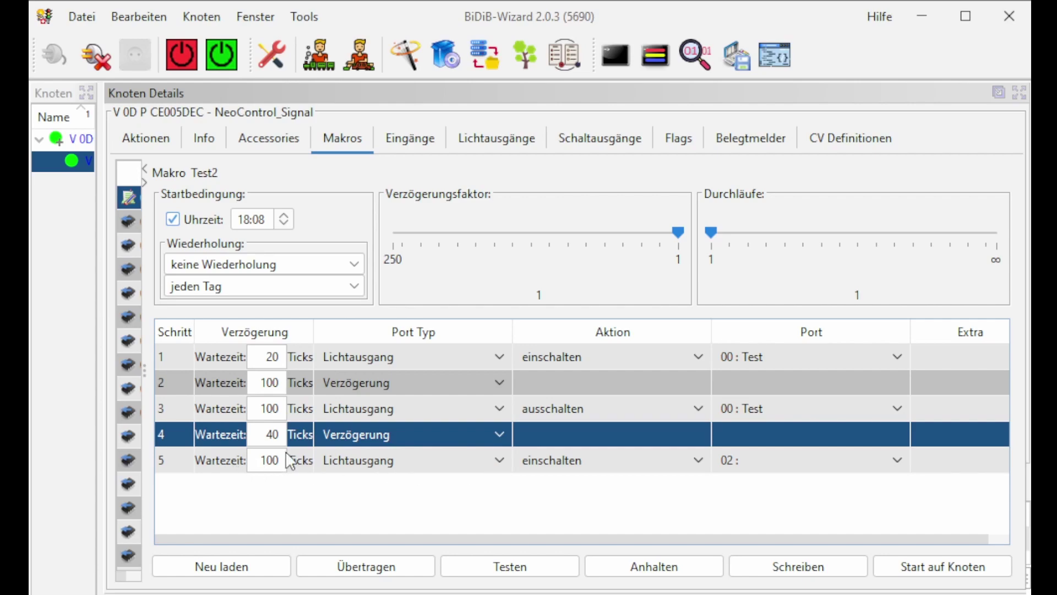
- Set macro step 5 to a Wartezeit of 0 Ticks with the action aufdimmen on port 00 : Test
{"action": "left_click", "coordinate": [271, 465]}
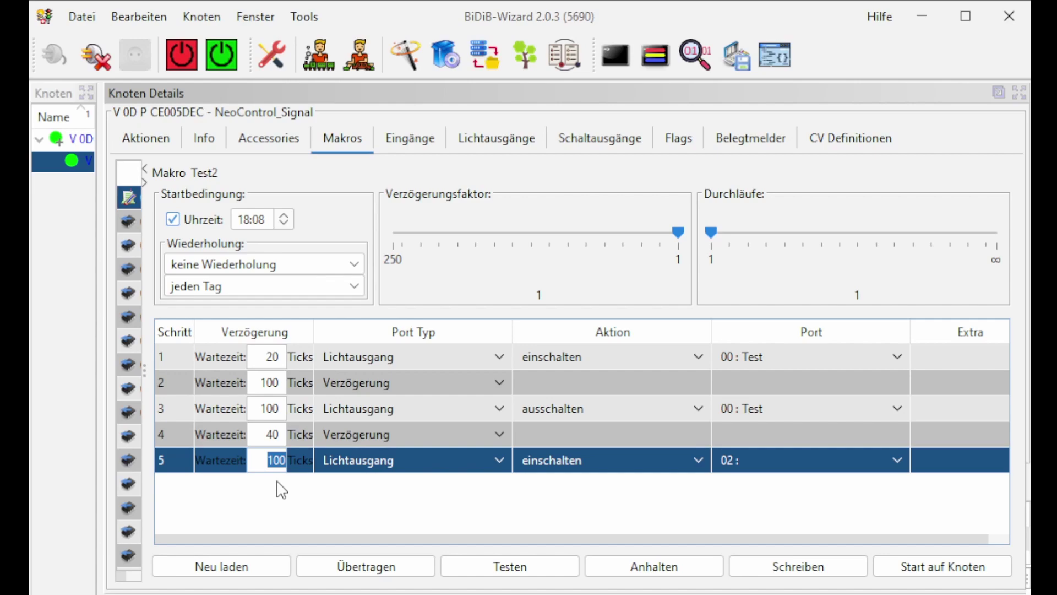
{"action": "type", "text": "0"}
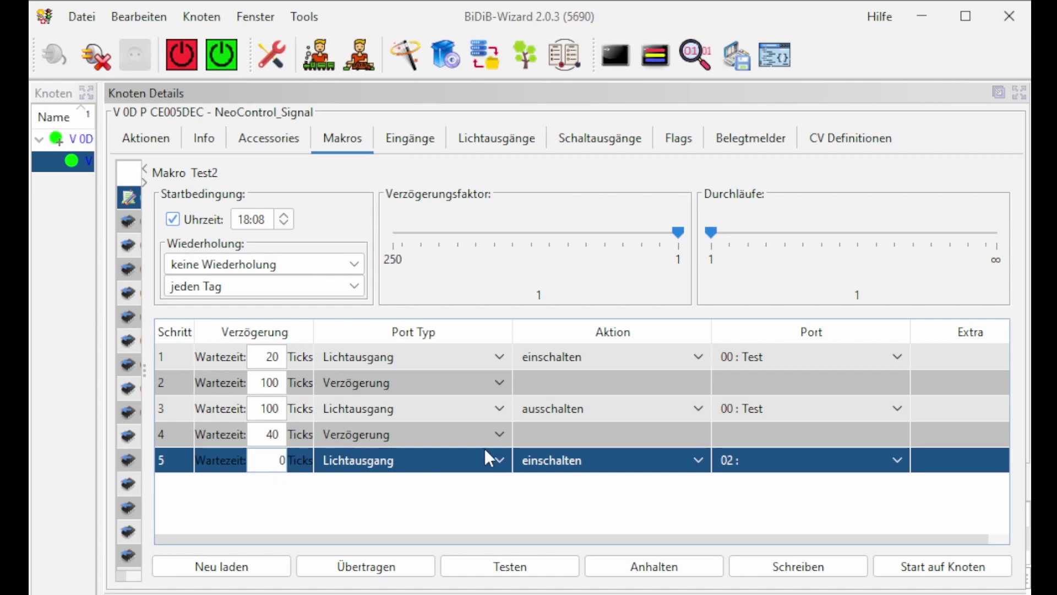
{"action": "left_click", "coordinate": [703, 467]}
{"action": "left_click", "coordinate": [702, 465]}
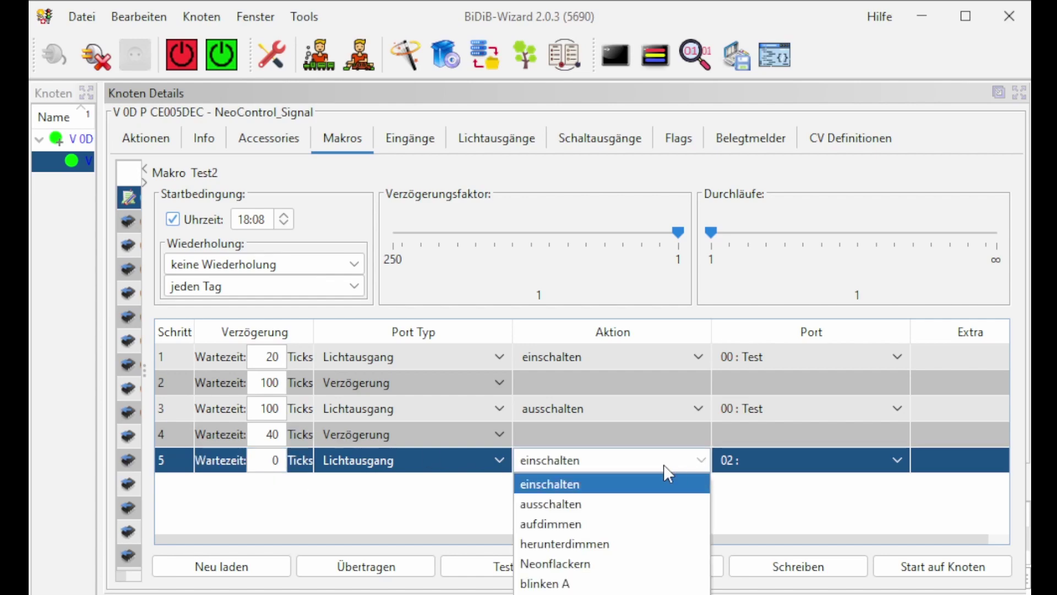
{"action": "left_click", "coordinate": [559, 520]}
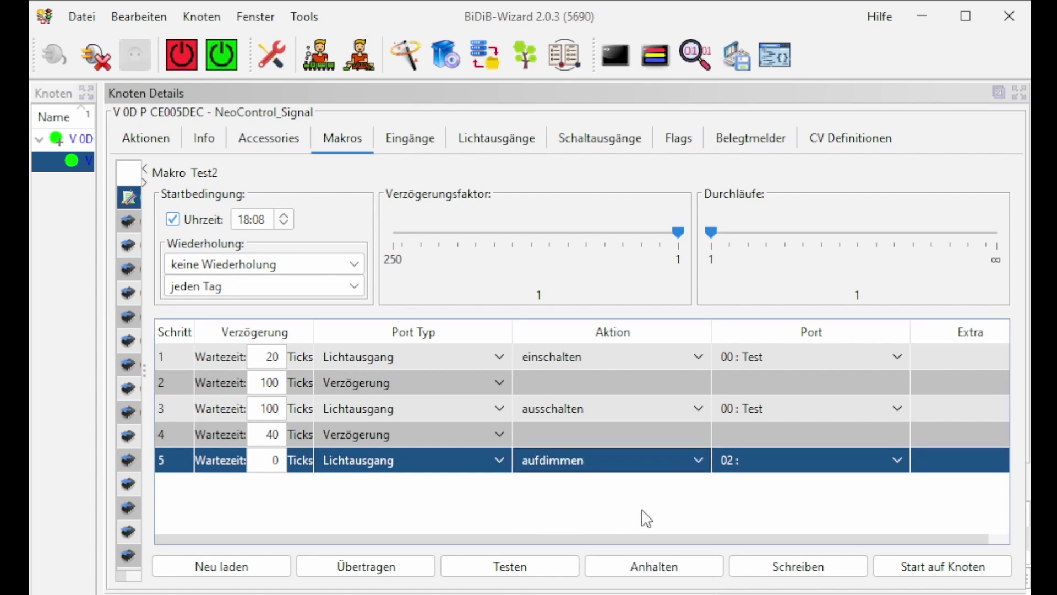
{"action": "left_click", "coordinate": [903, 466]}
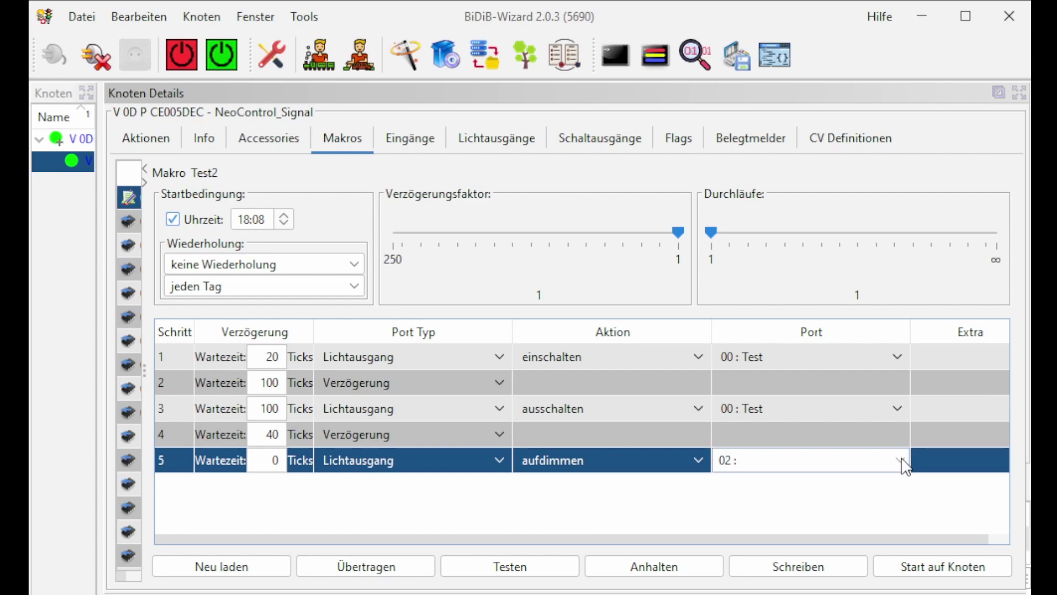
{"action": "left_click", "coordinate": [737, 507]}
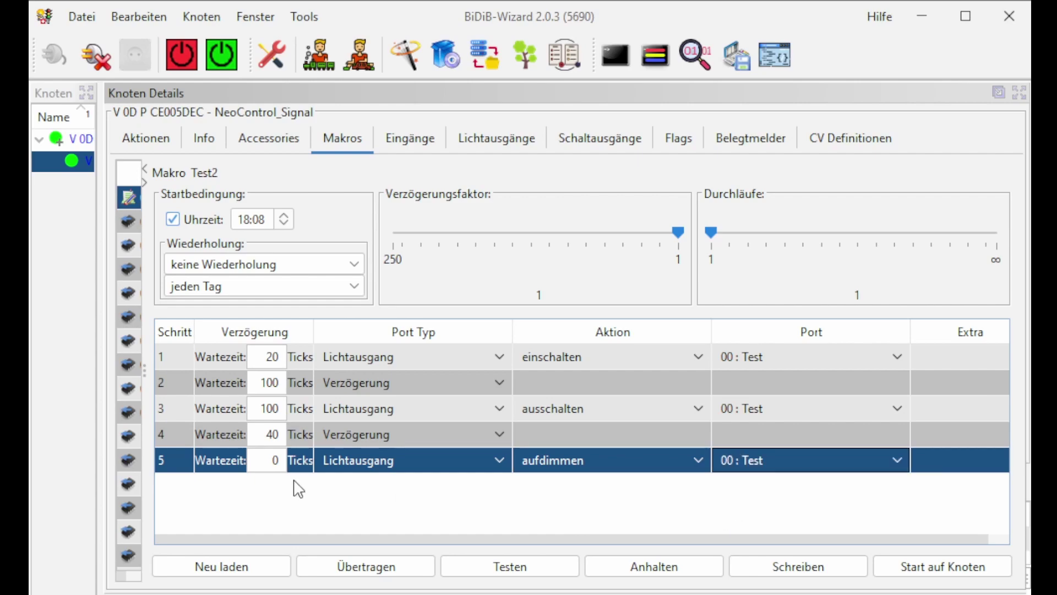
- Insert an empty step after step 5 in macro Test2
{"action": "right_click", "coordinate": [229, 503]}
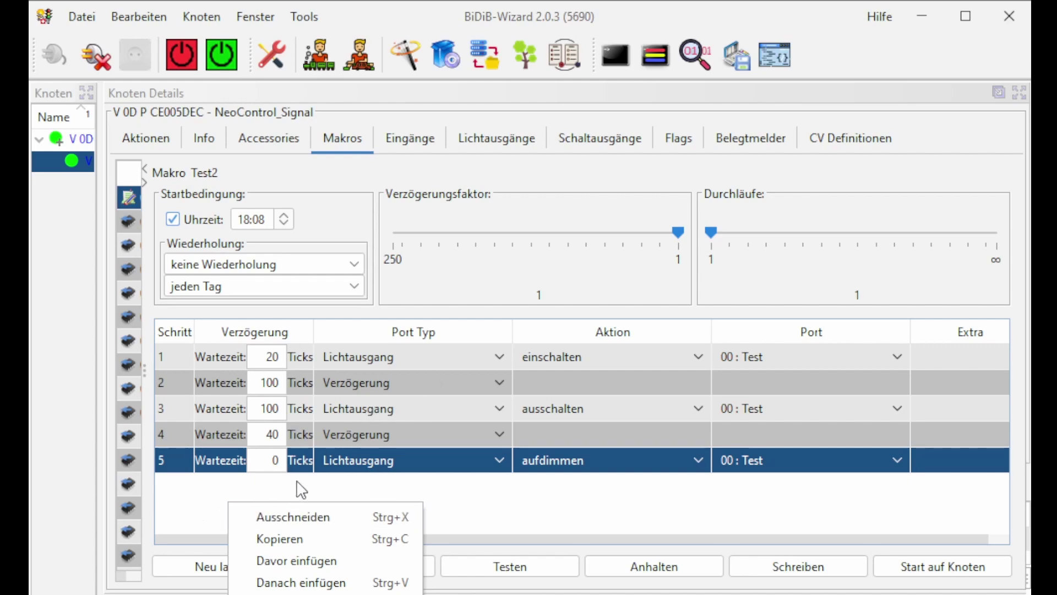
{"action": "left_click", "coordinate": [482, 438]}
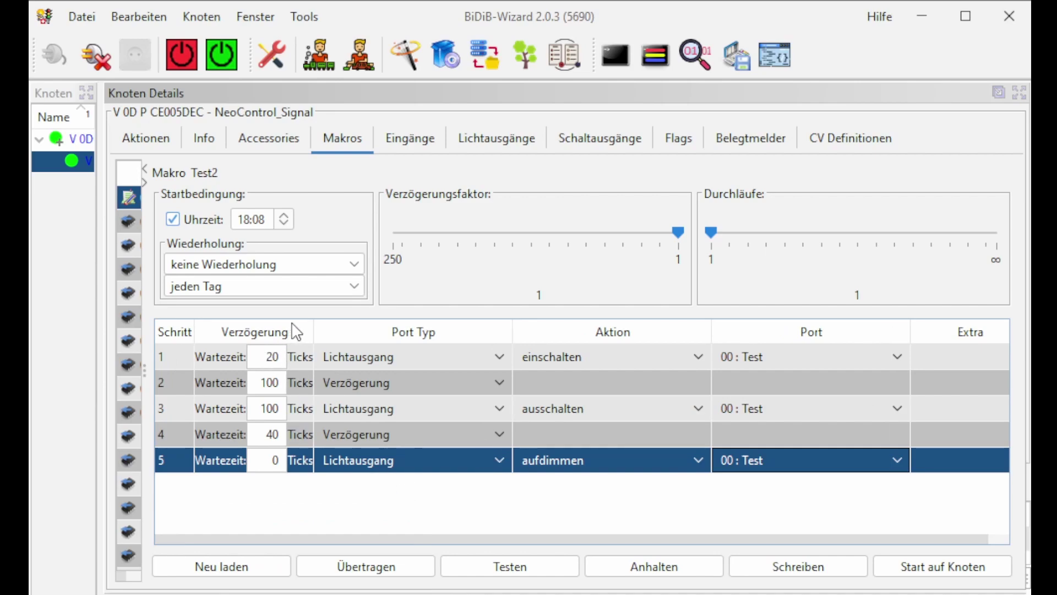
{"action": "right_click", "coordinate": [268, 366]}
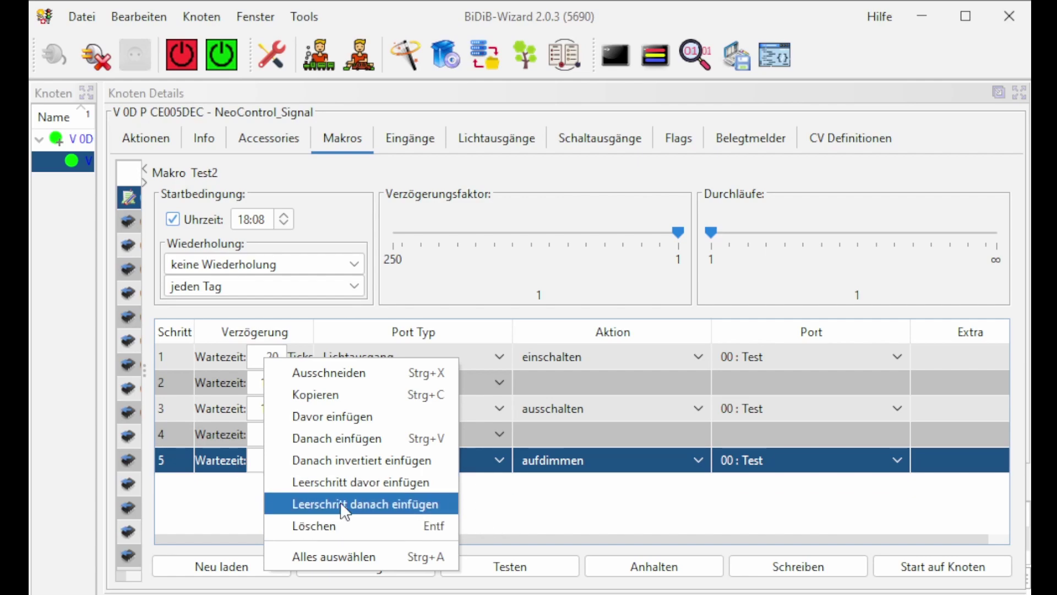
{"action": "left_click", "coordinate": [336, 439]}
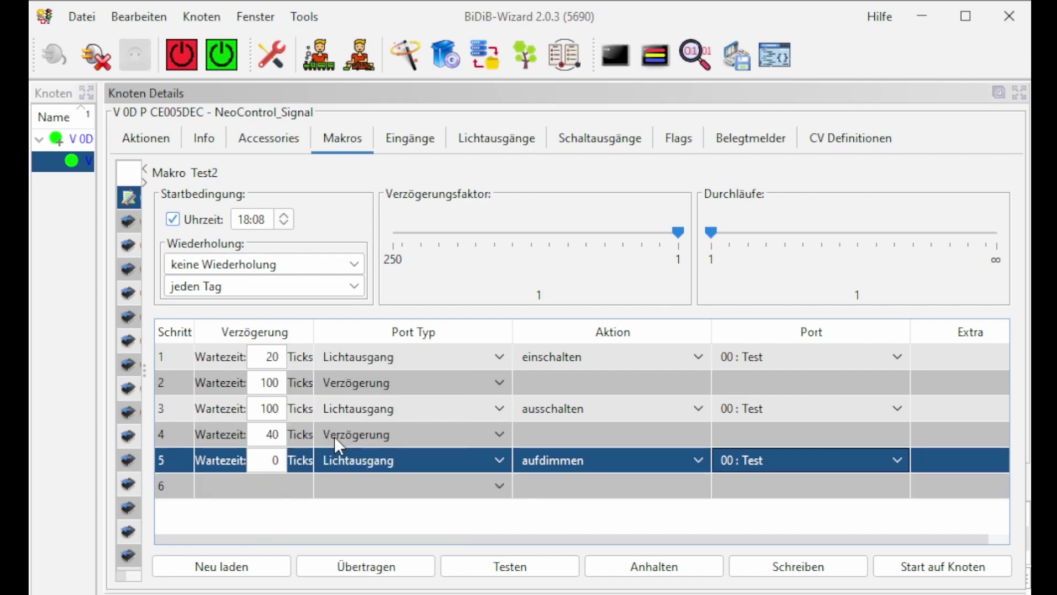
- Configure macro step 6 as a Lichtausgang with a Wartezeit of 30 Ticks, the action blitzen B and port 00 : Test
{"action": "left_click", "coordinate": [224, 488]}
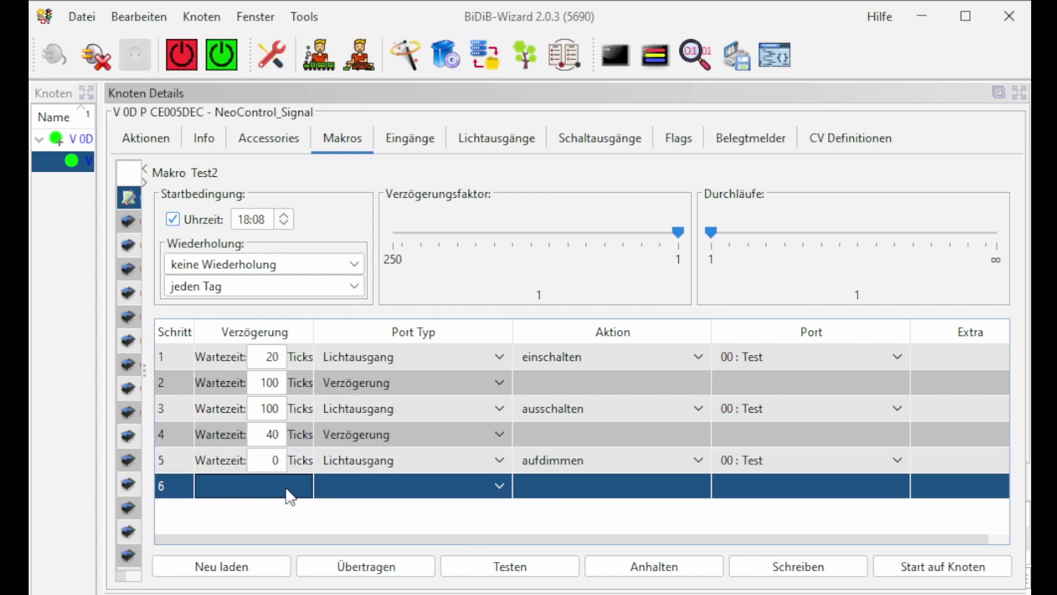
{"action": "left_click", "coordinate": [502, 485]}
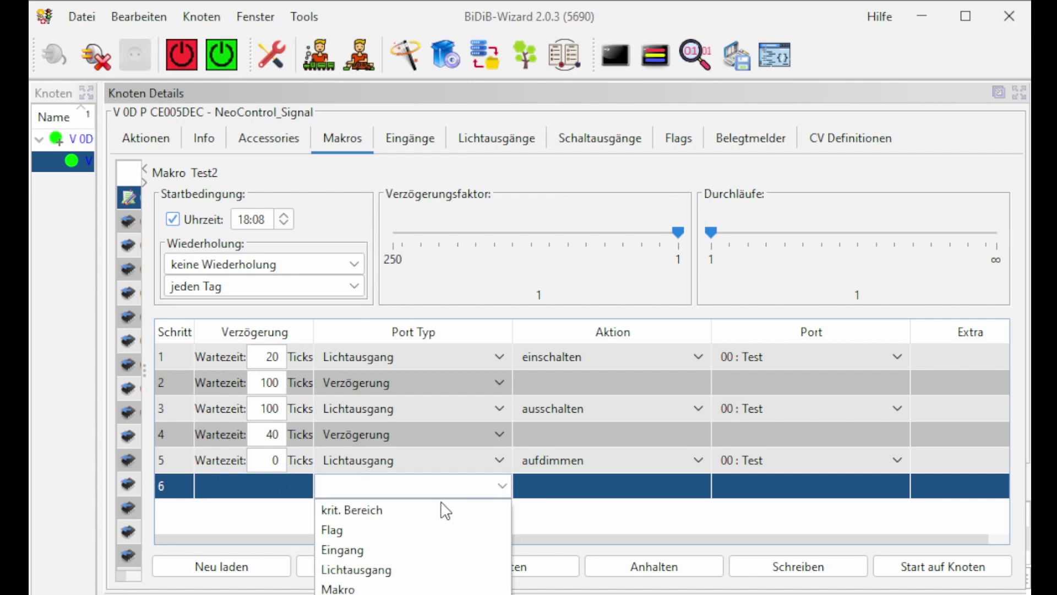
{"action": "left_click", "coordinate": [357, 573]}
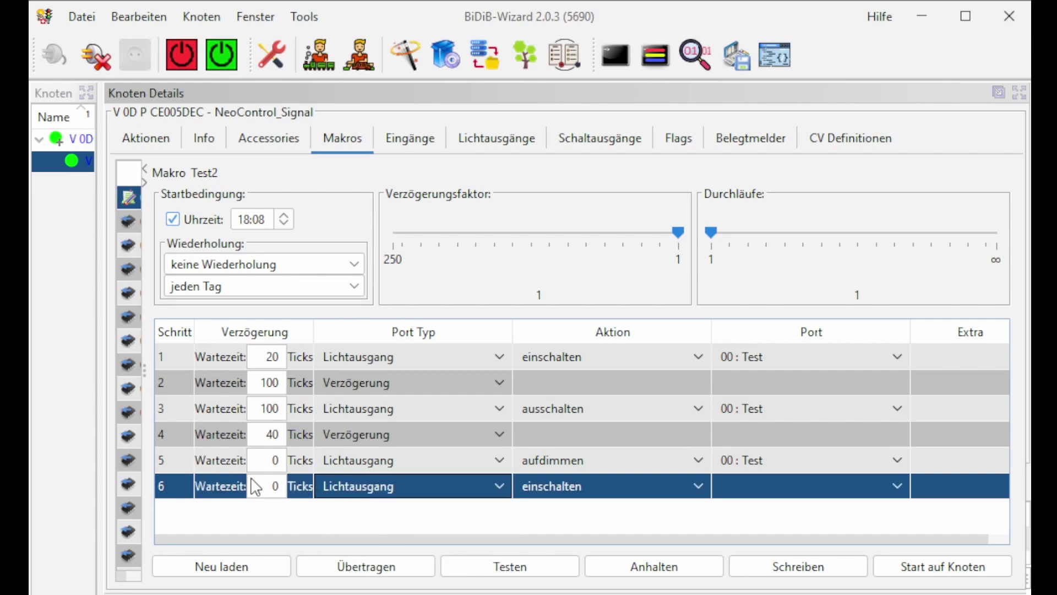
{"action": "double_click", "coordinate": [277, 486]}
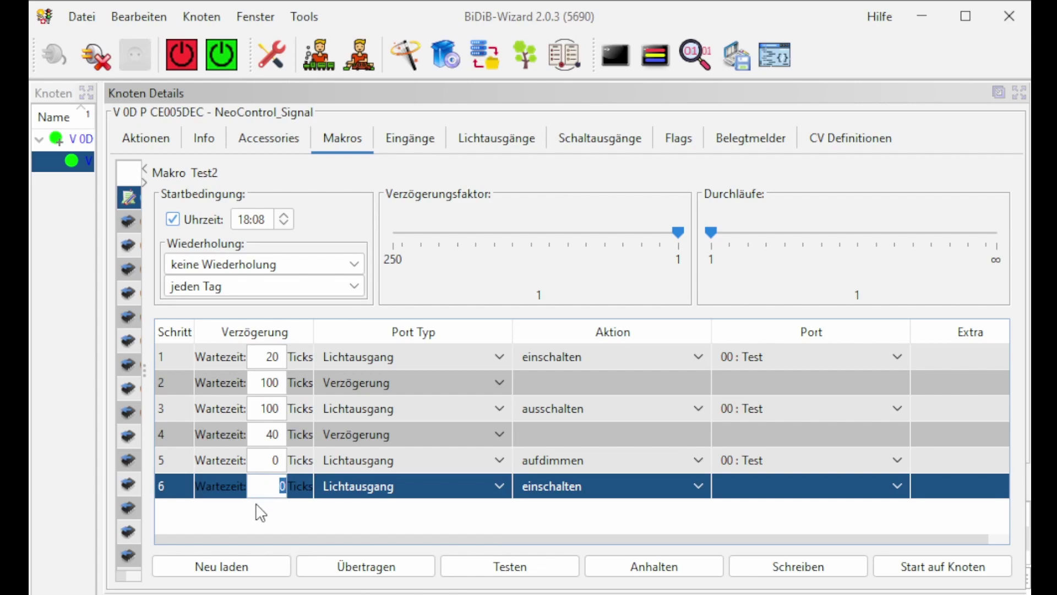
{"action": "type", "text": "30"}
{"action": "left_click", "coordinate": [700, 481]}
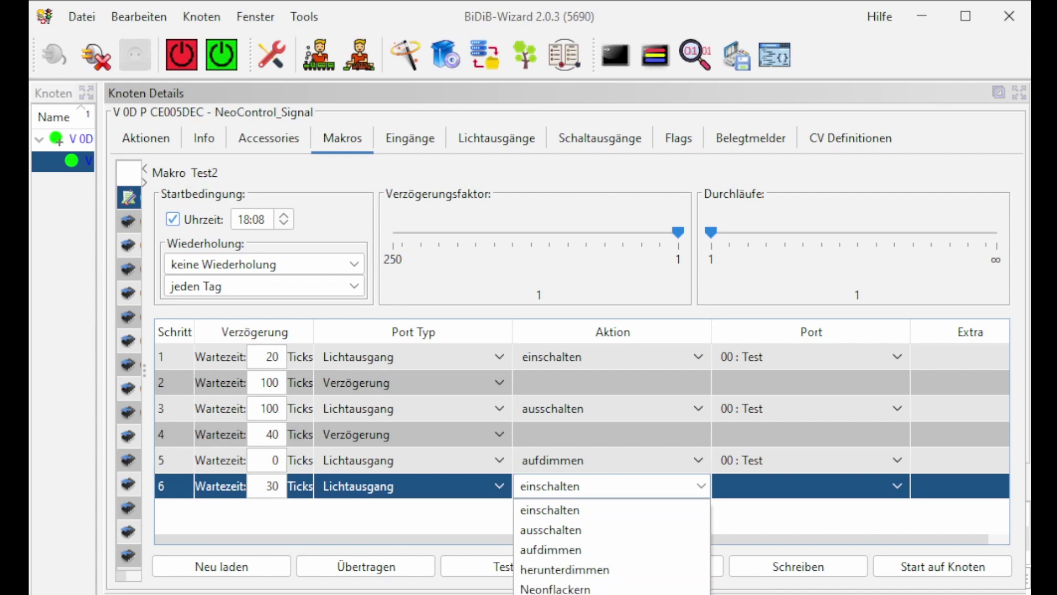
{"action": "left_click", "coordinate": [556, 592]}
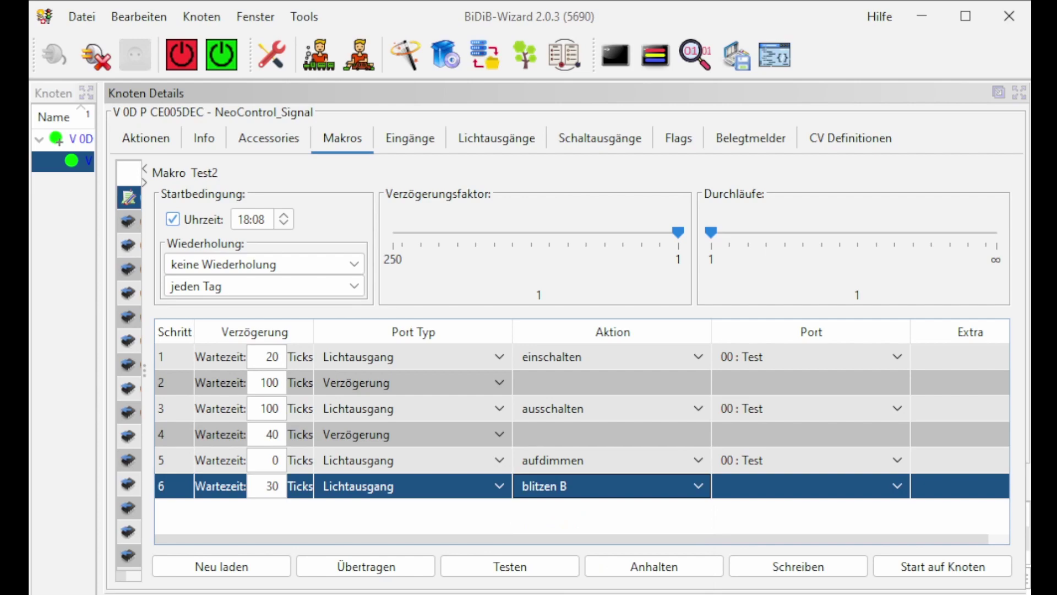
{"action": "left_click", "coordinate": [895, 492]}
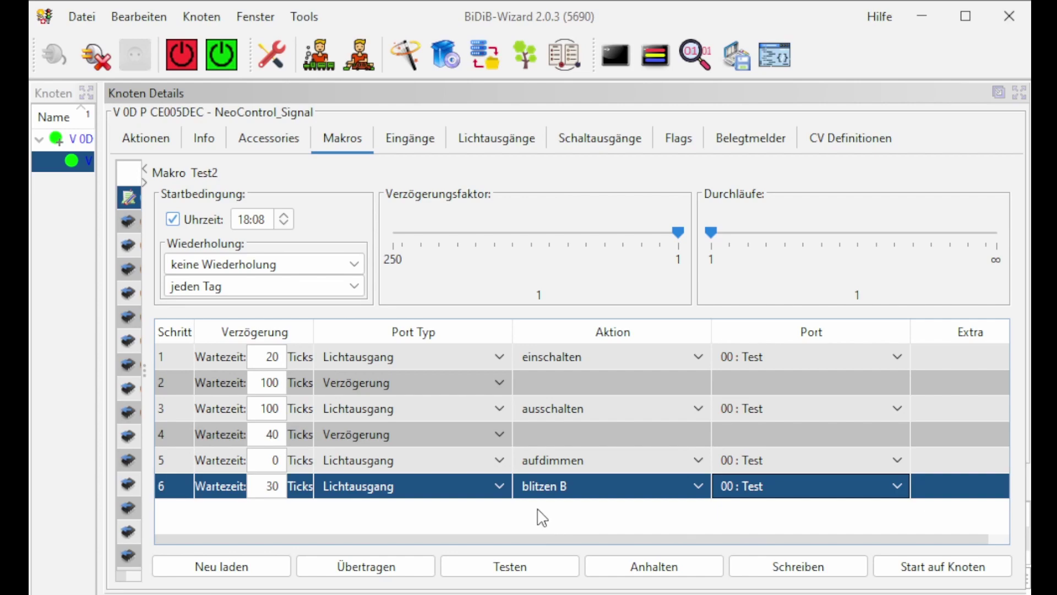
- Append step 7 to macro Test2 as a Lichtausgang with a Wartezeit of 30 Ticks, the action herunterdimmen and port 00 : Test
{"action": "right_click", "coordinate": [253, 517]}
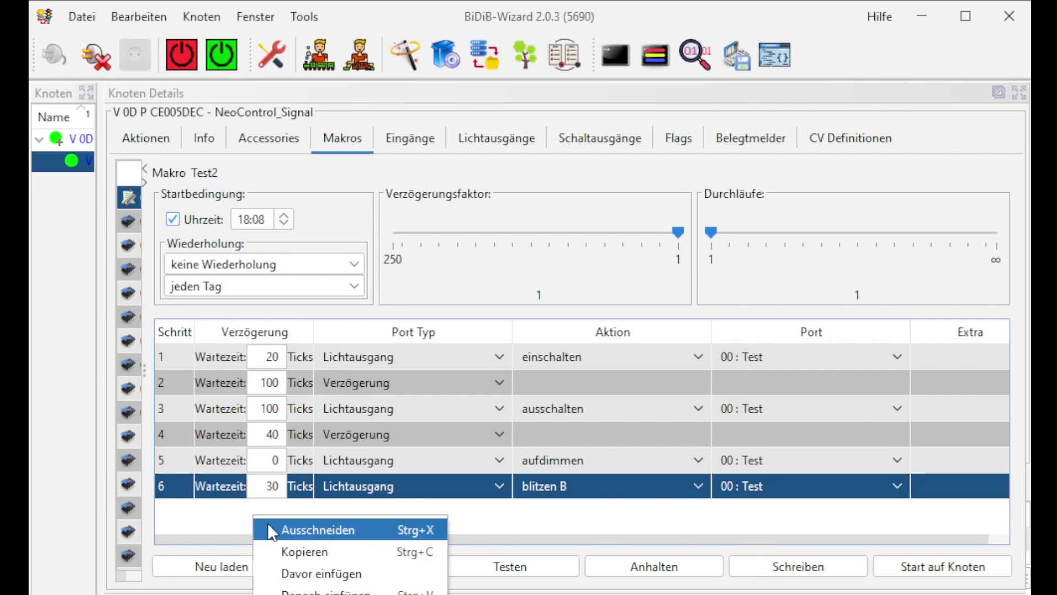
{"action": "left_click", "coordinate": [307, 592]}
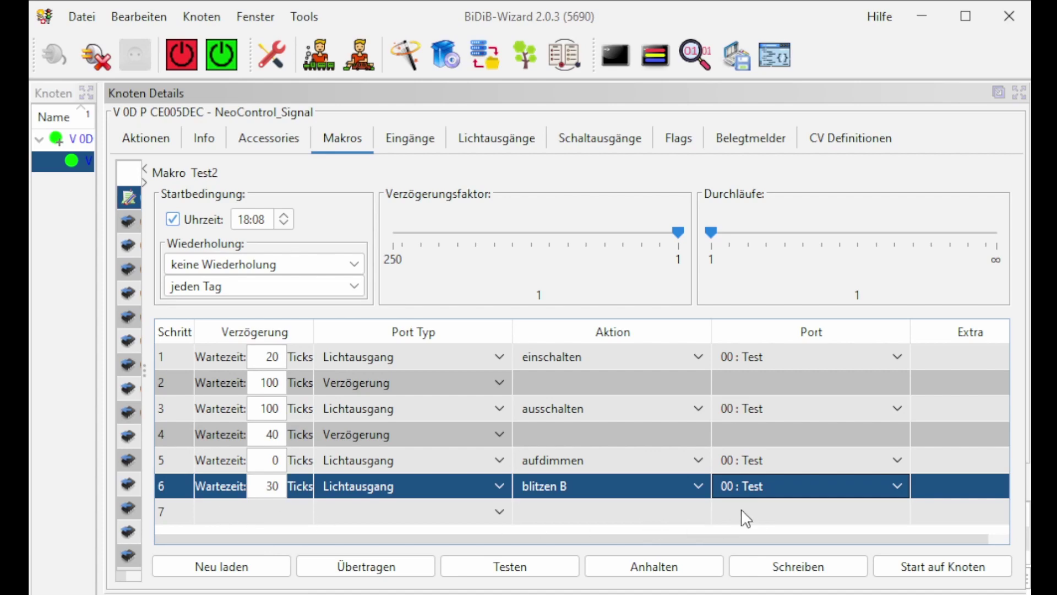
{"action": "left_click", "coordinate": [502, 520]}
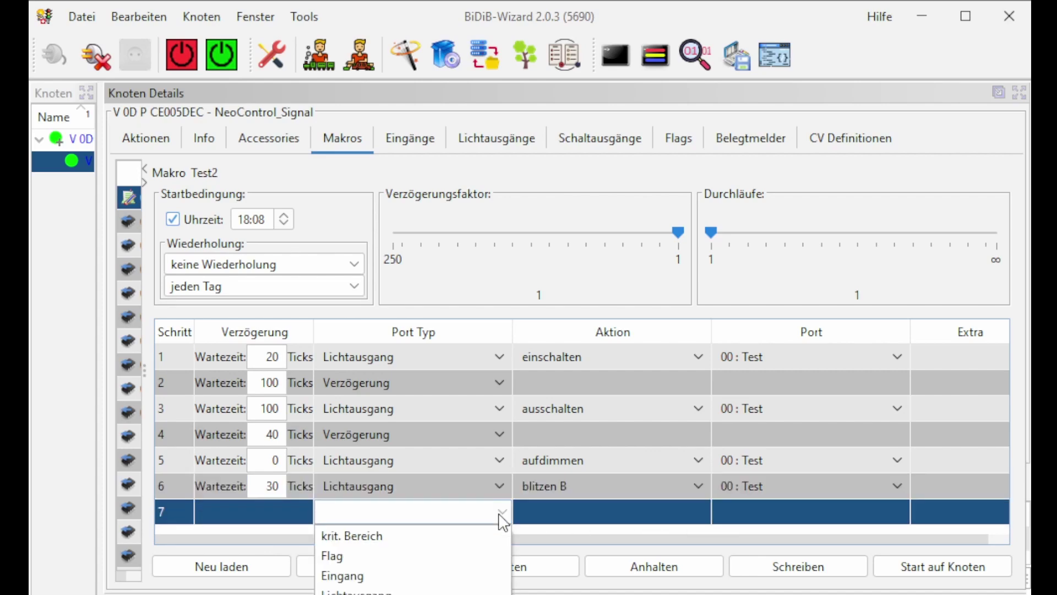
{"action": "left_click", "coordinate": [392, 590]}
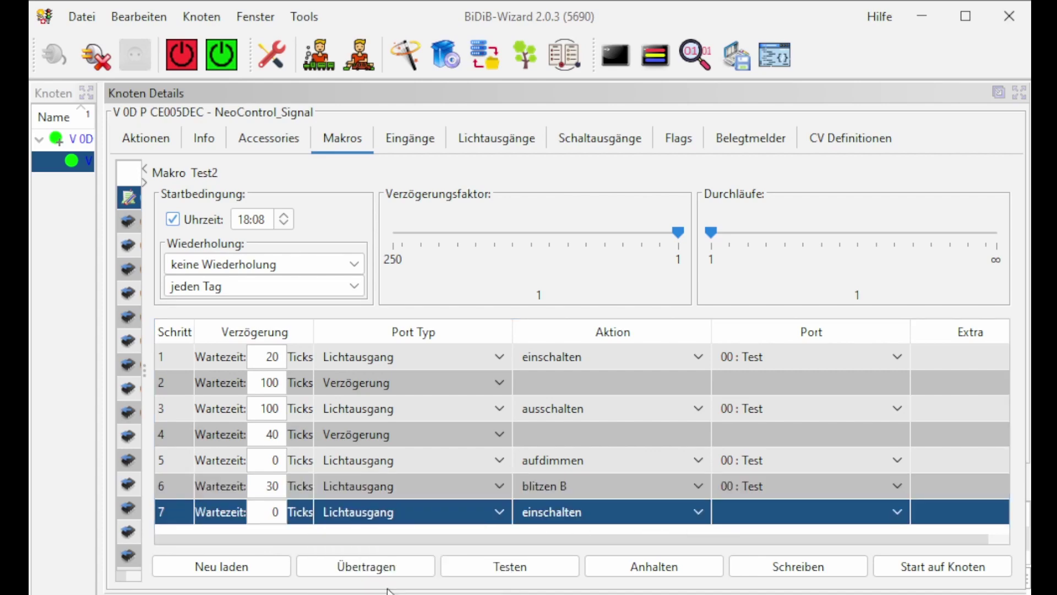
{"action": "left_click", "coordinate": [268, 512]}
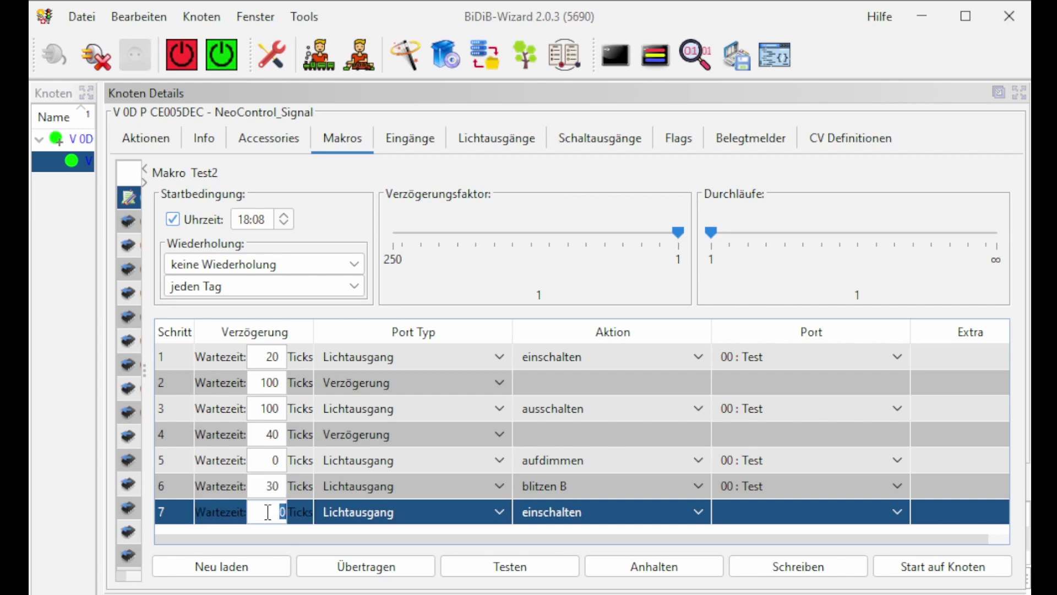
{"action": "type", "text": "30"}
{"action": "left_click", "coordinate": [702, 506]}
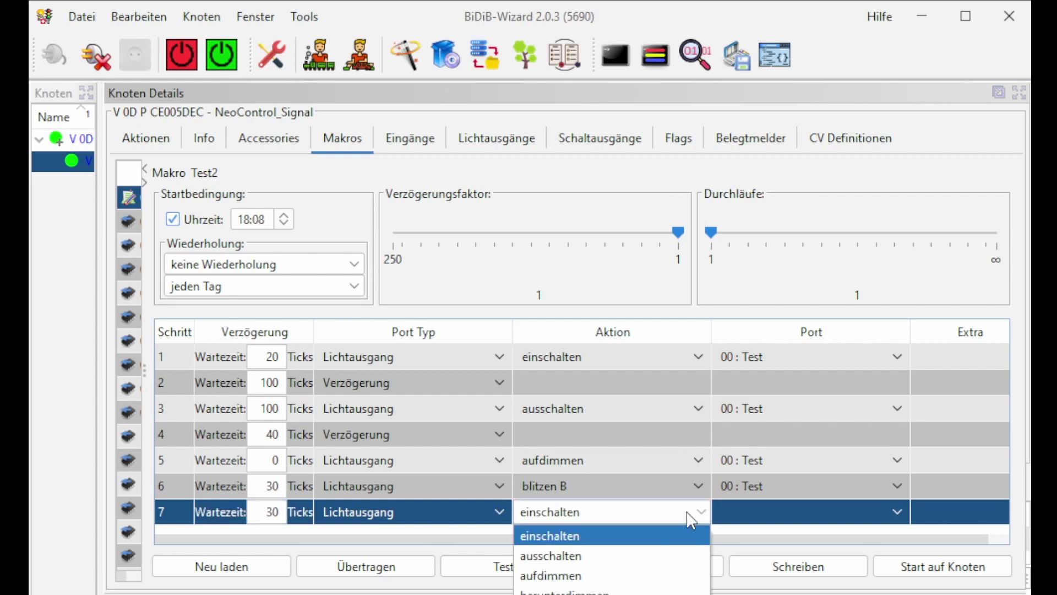
{"action": "left_click", "coordinate": [601, 590]}
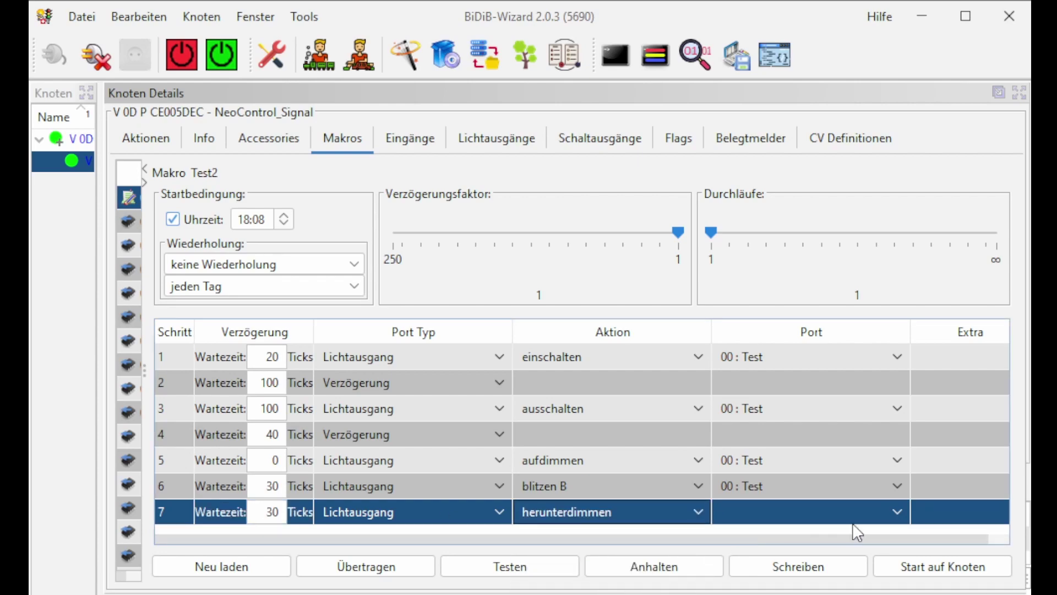
{"action": "left_click", "coordinate": [893, 515]}
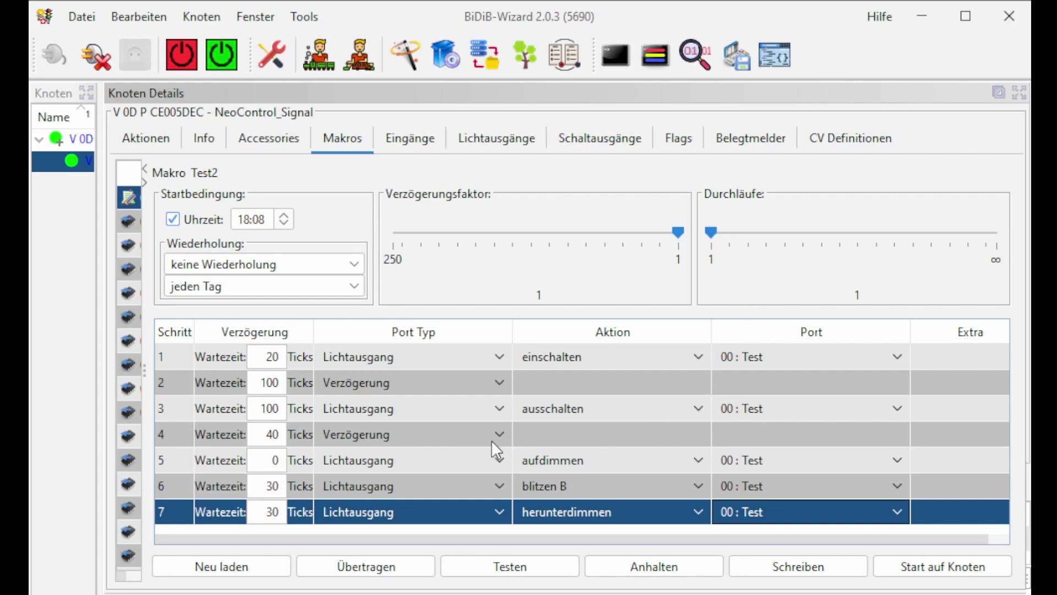
- Append step 8 to the macro with the port type Makro and the action starten on 00 : Test2
{"action": "right_click", "coordinate": [219, 513]}
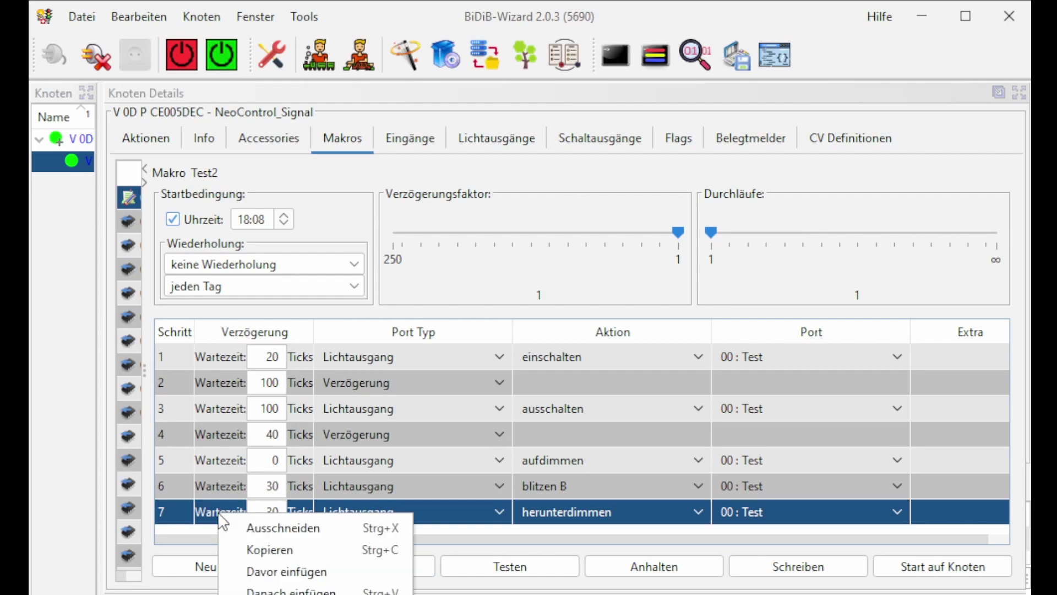
{"action": "left_click", "coordinate": [286, 591]}
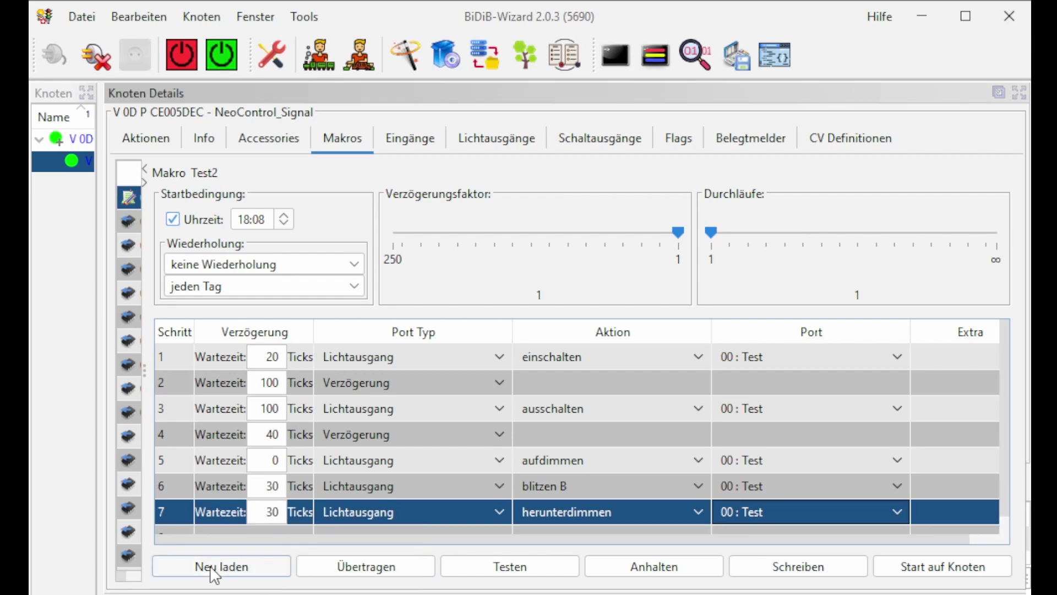
{"action": "scroll", "coordinate": [521, 383], "scroll_direction": "down", "scroll_amount": 1}
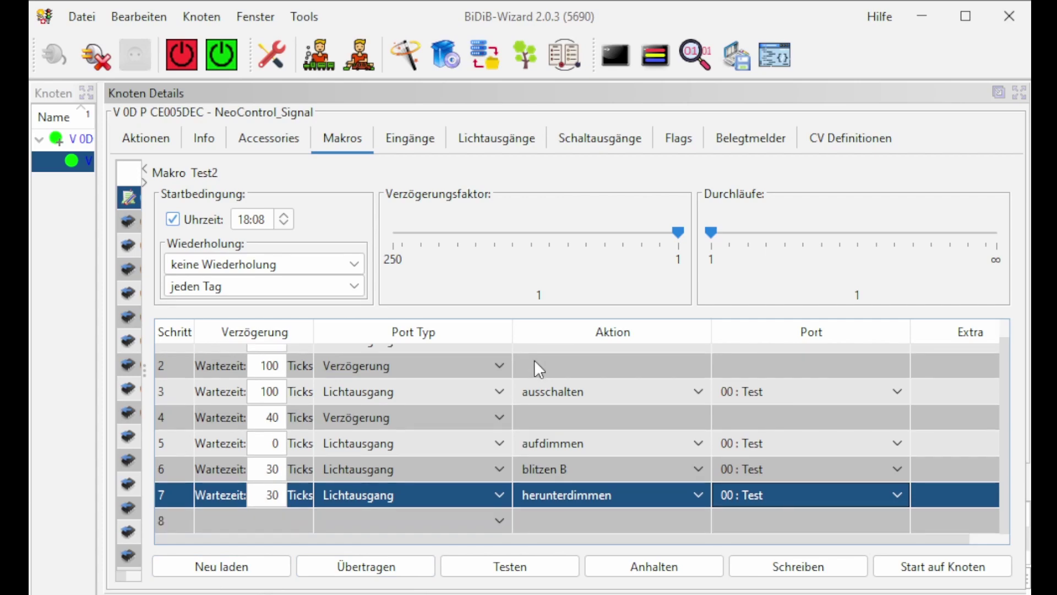
{"action": "left_click", "coordinate": [498, 523]}
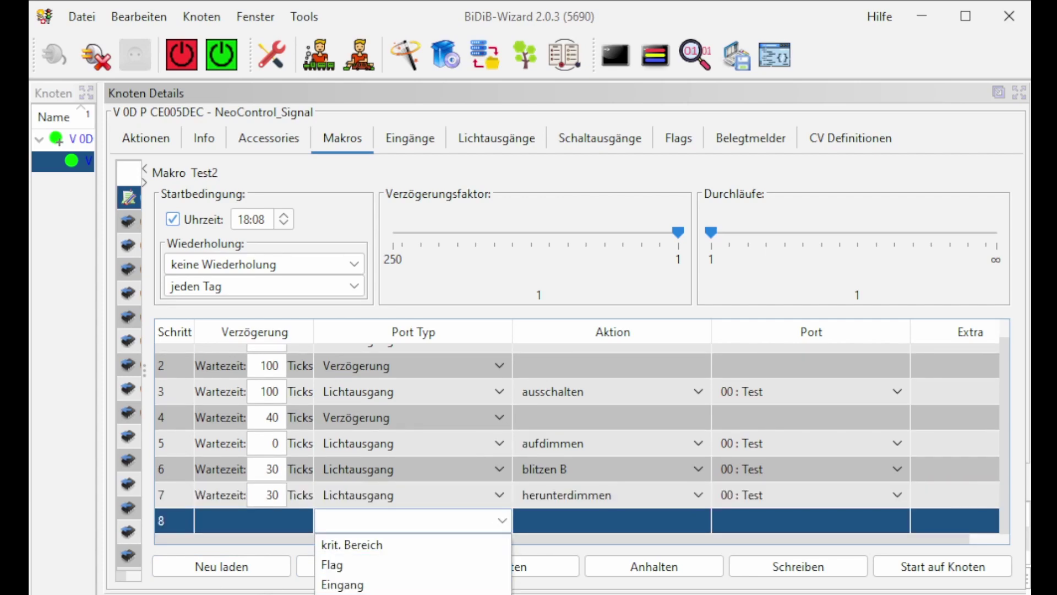
{"action": "left_click", "coordinate": [352, 592]}
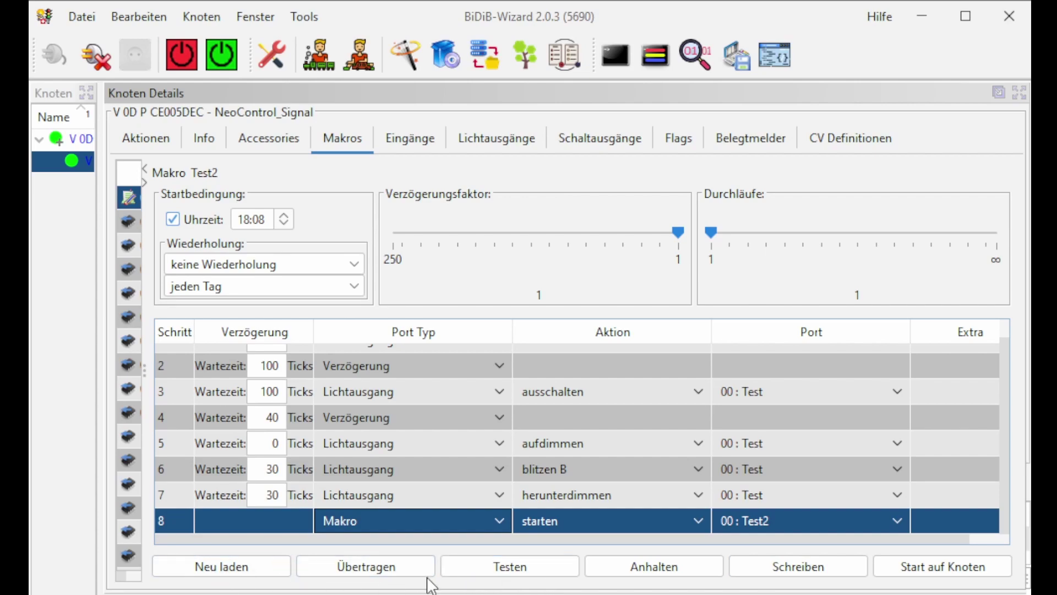
- Write macro Test2 permanently to the node and run it as a test
{"action": "left_click", "coordinate": [806, 569]}
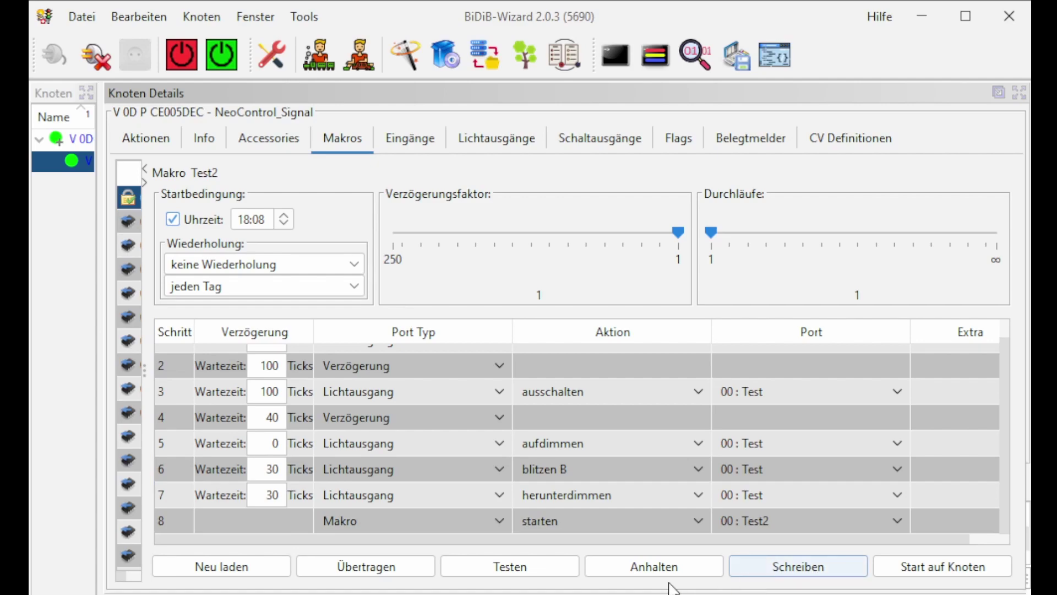
{"action": "left_click", "coordinate": [505, 570]}
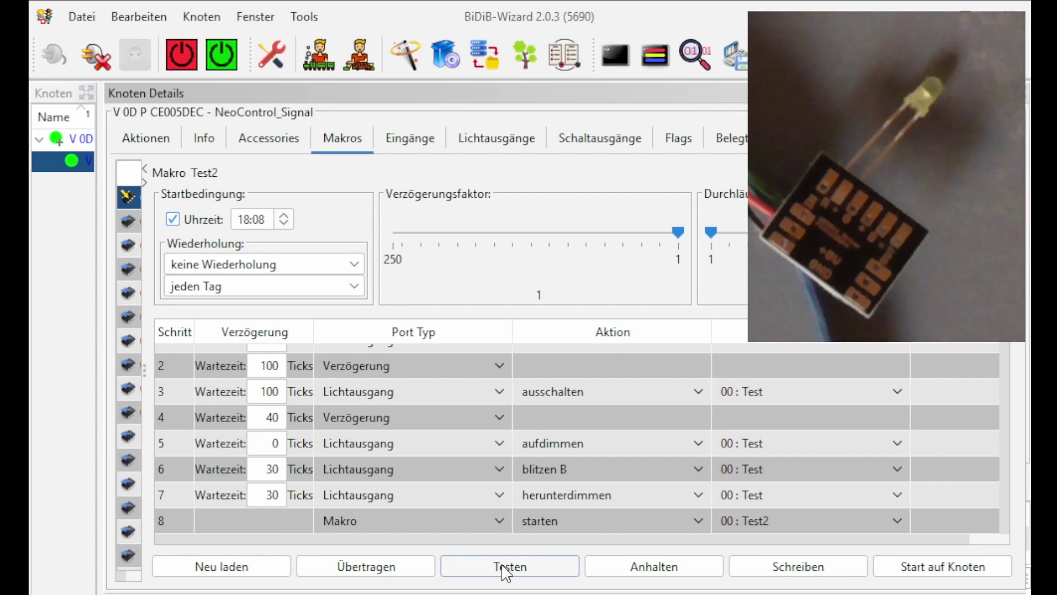
{"action": "left_click", "coordinate": [505, 573]}
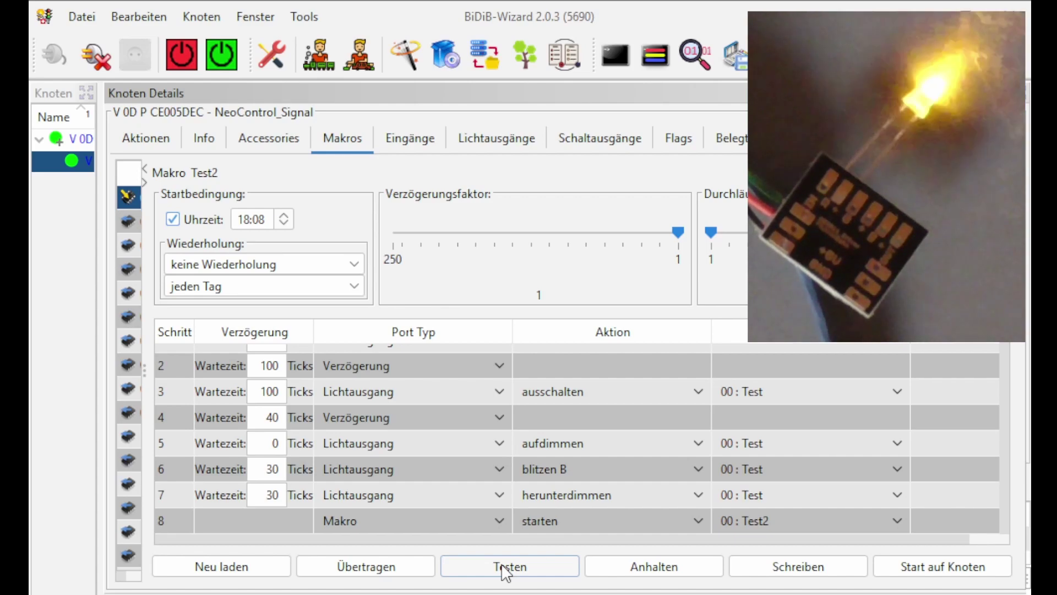
- Set light output 00 : Test to Vorglühen 1, Nachleuchten 1 and Helligkeit aus 70, and apply the values
{"action": "left_click", "coordinate": [496, 138]}
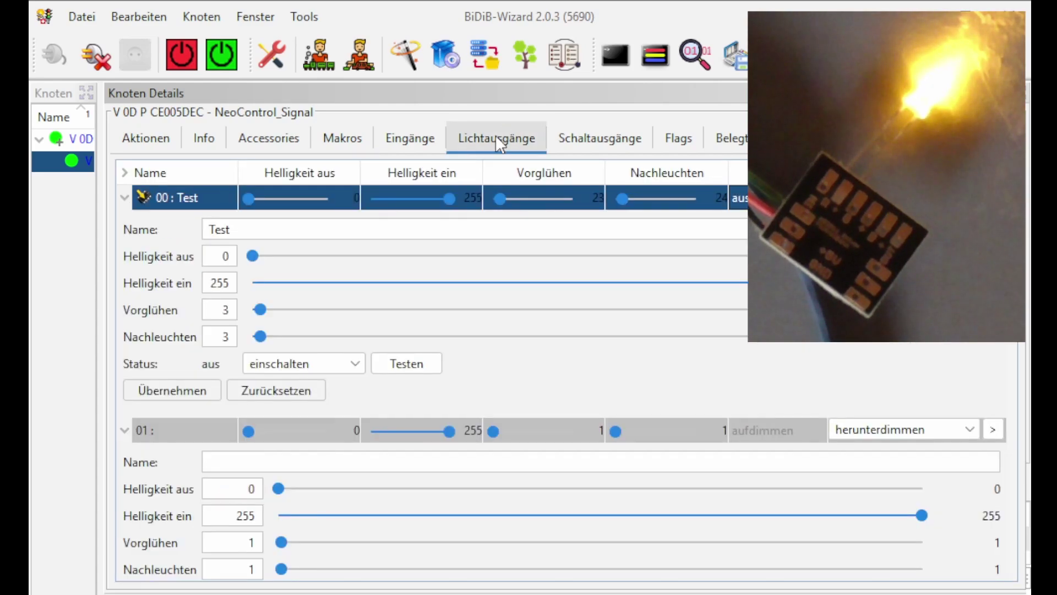
{"action": "left_click_drag", "start_coordinate": [260, 305], "coordinate": [253, 306]}
{"action": "left_click_drag", "start_coordinate": [253, 310], "coordinate": [256, 337]}
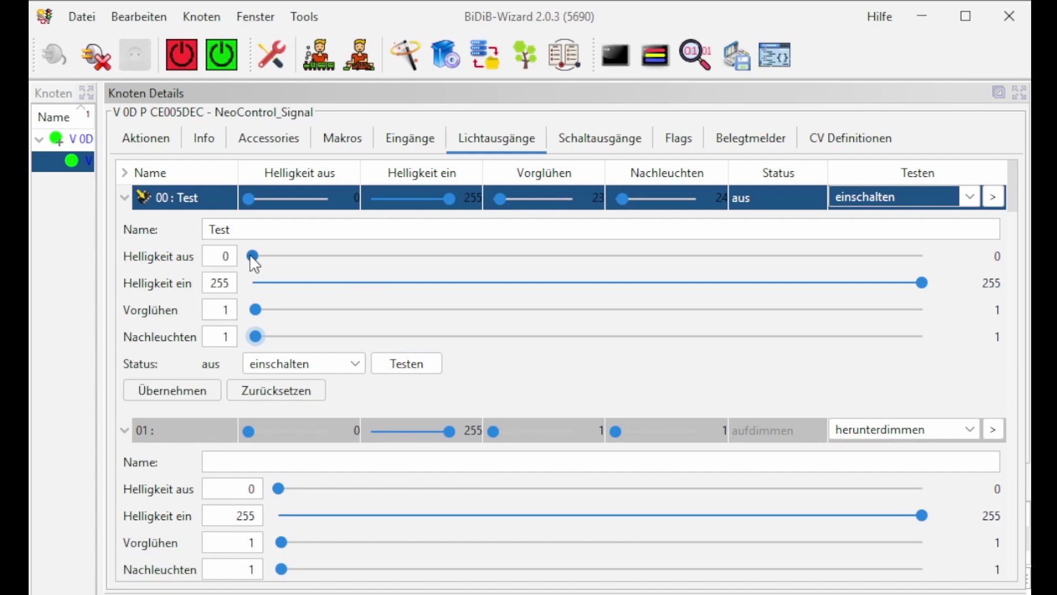
{"action": "left_click_drag", "start_coordinate": [251, 256], "coordinate": [433, 266]}
{"action": "left_click", "coordinate": [179, 388]}
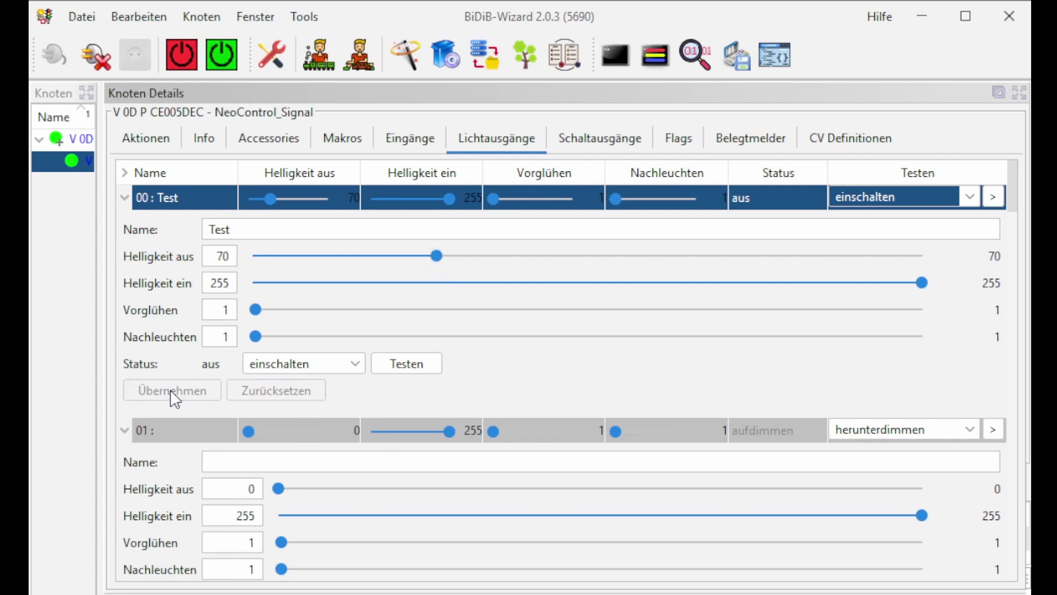
- Assign macro 00 : Test2 to Begriff_0 of accessory 00
{"action": "left_click", "coordinate": [340, 139]}
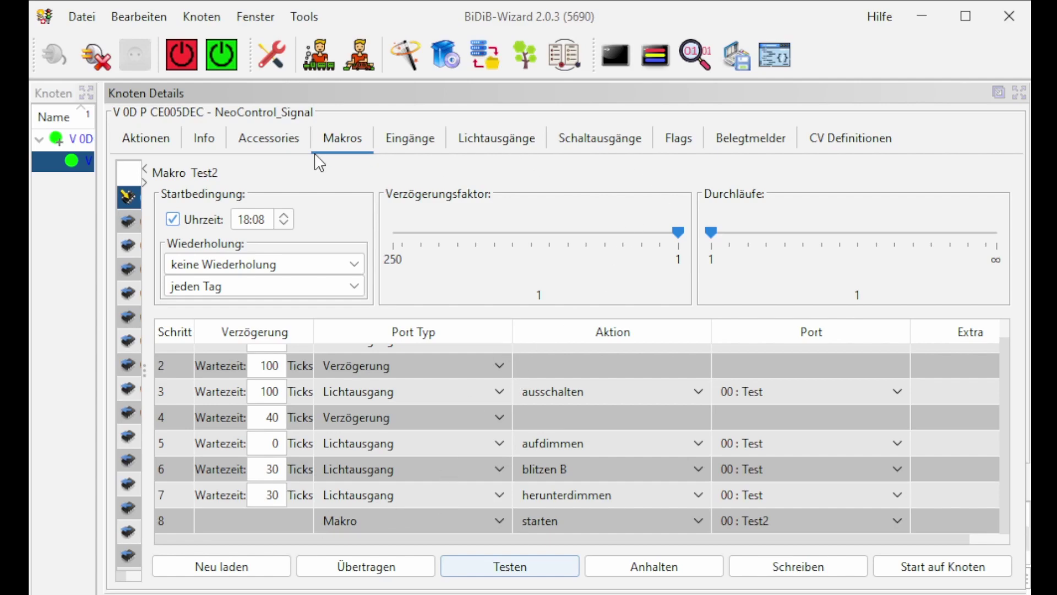
{"action": "left_click", "coordinate": [270, 141]}
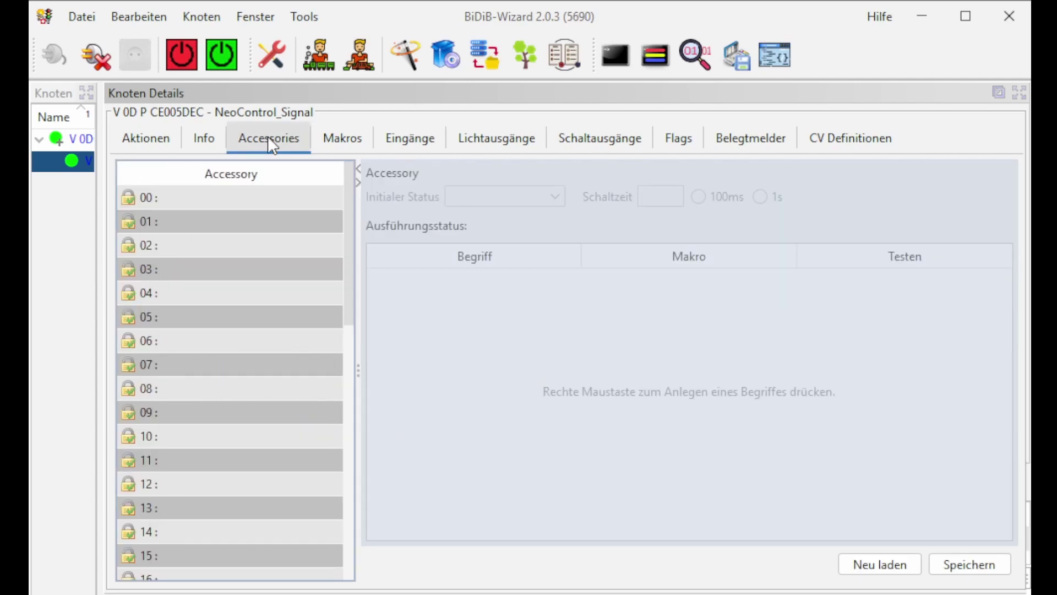
{"action": "left_click", "coordinate": [155, 200]}
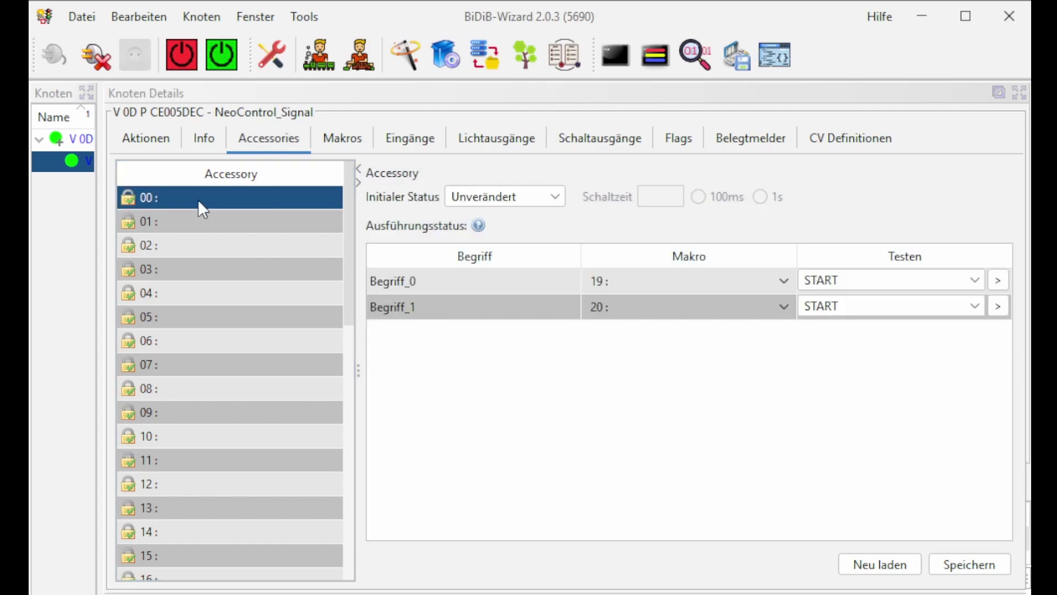
{"action": "double_click", "coordinate": [170, 196]}
{"action": "left_click", "coordinate": [165, 216]}
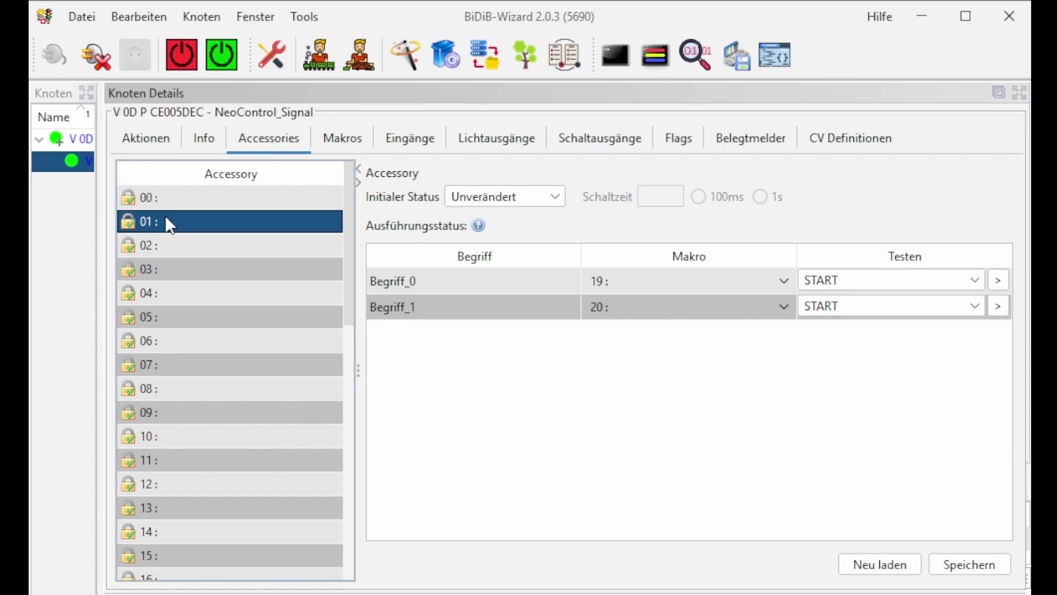
{"action": "left_click", "coordinate": [161, 200]}
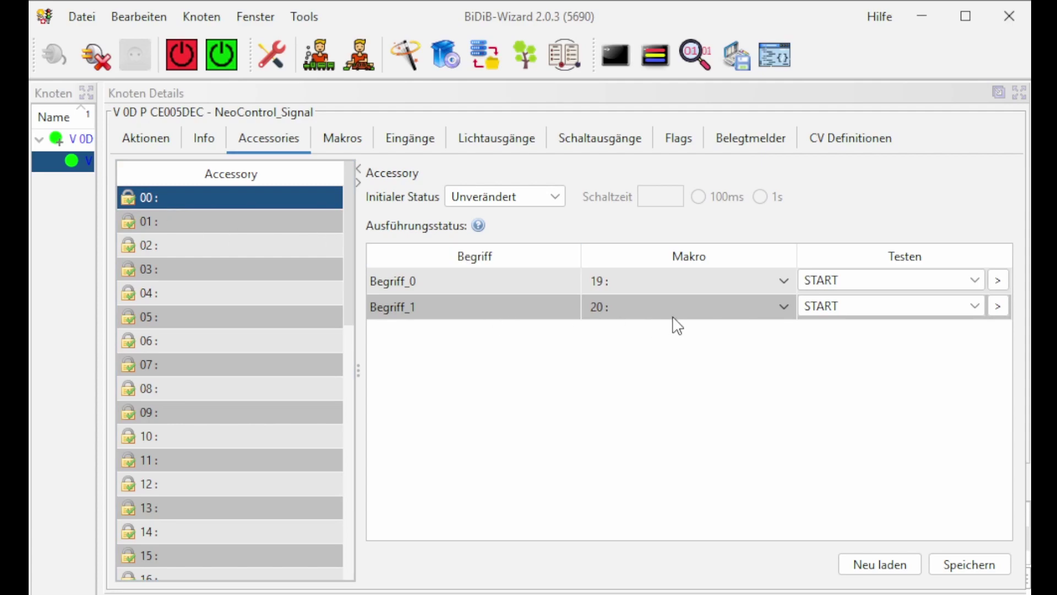
{"action": "left_click", "coordinate": [785, 278]}
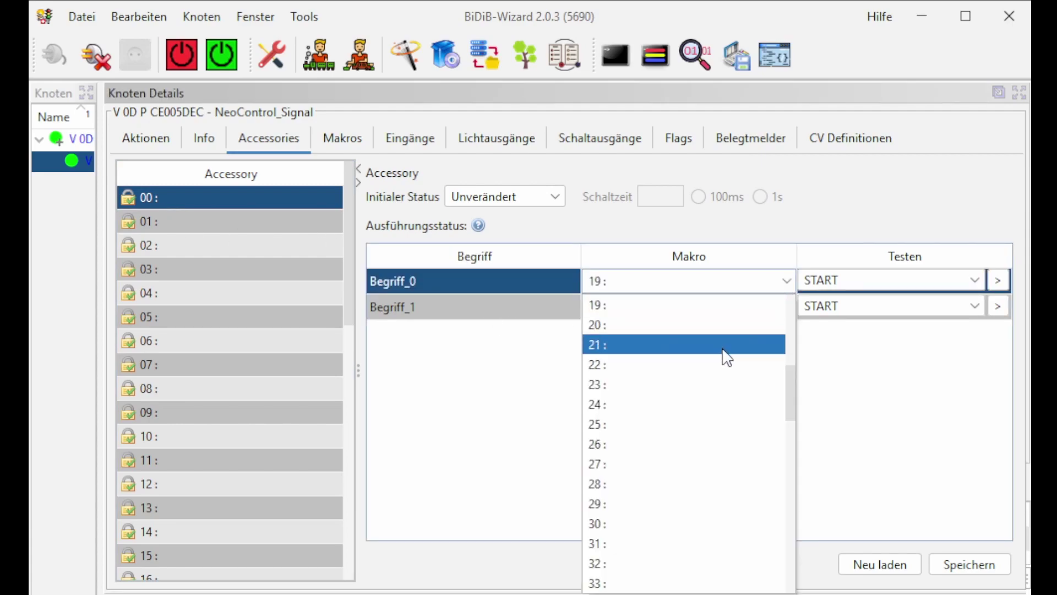
{"action": "scroll", "coordinate": [722, 358], "scroll_direction": "up", "scroll_amount": 6}
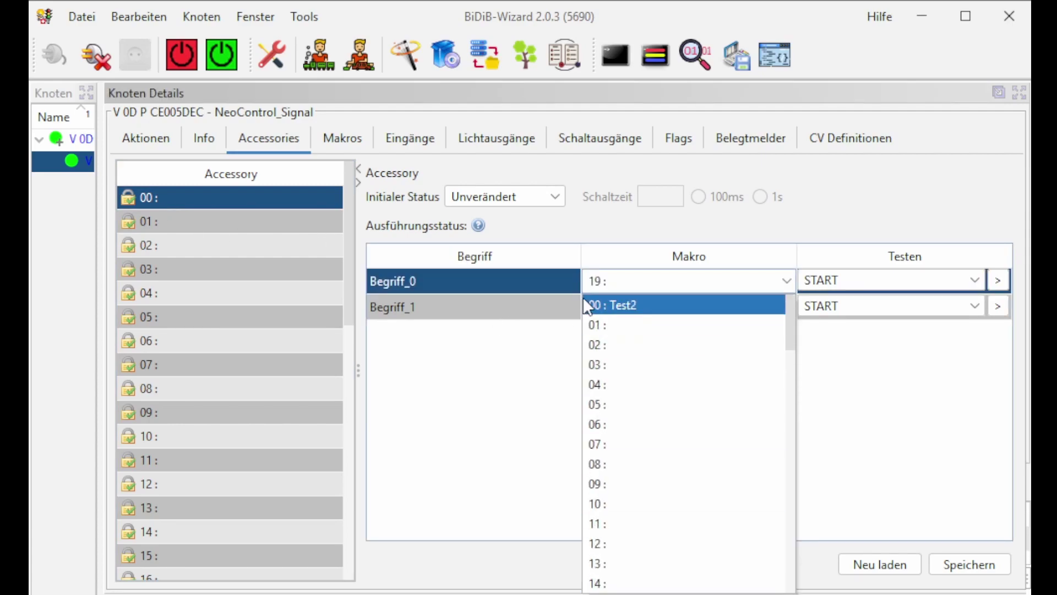
{"action": "left_click", "coordinate": [625, 304]}
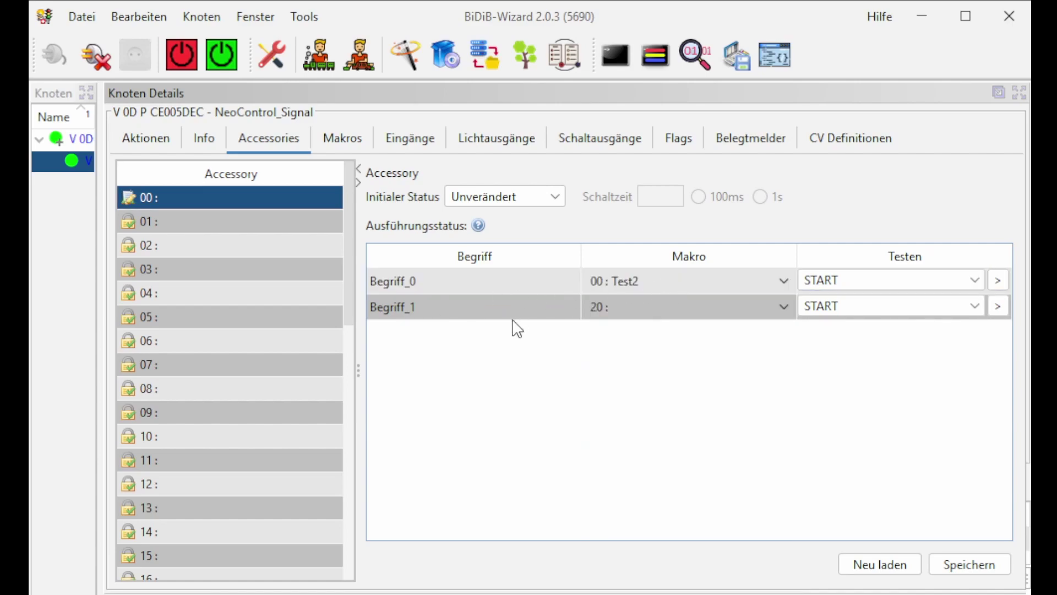